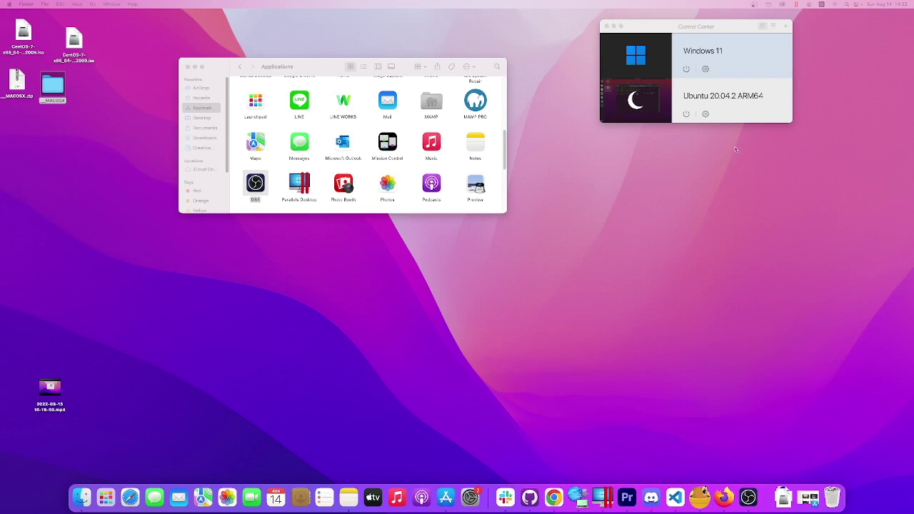
Move the Control Center window, listing Windows 11 and Ubuntu 20.04.2 ARM64, to the top-right corner.
{"action": "left_click", "coordinate": [741, 116]}
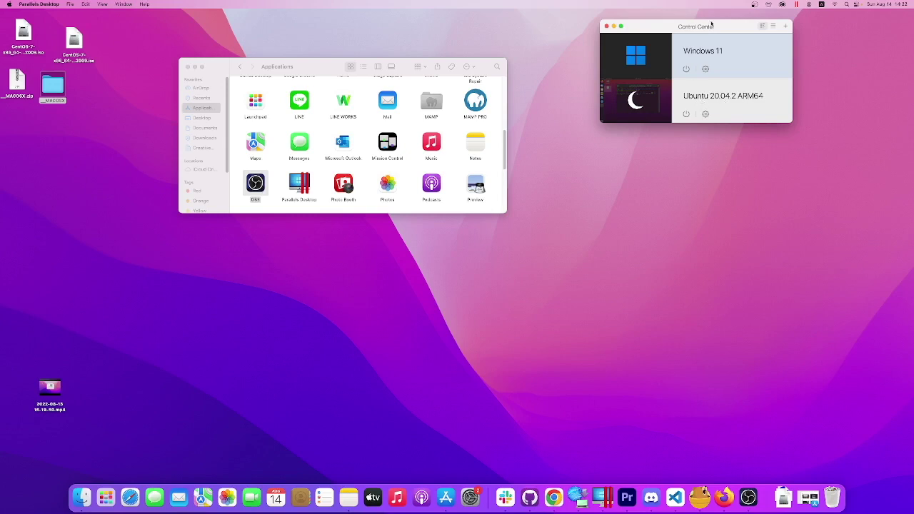
{"action": "left_click_drag", "start_coordinate": [713, 26], "coordinate": [803, 21]}
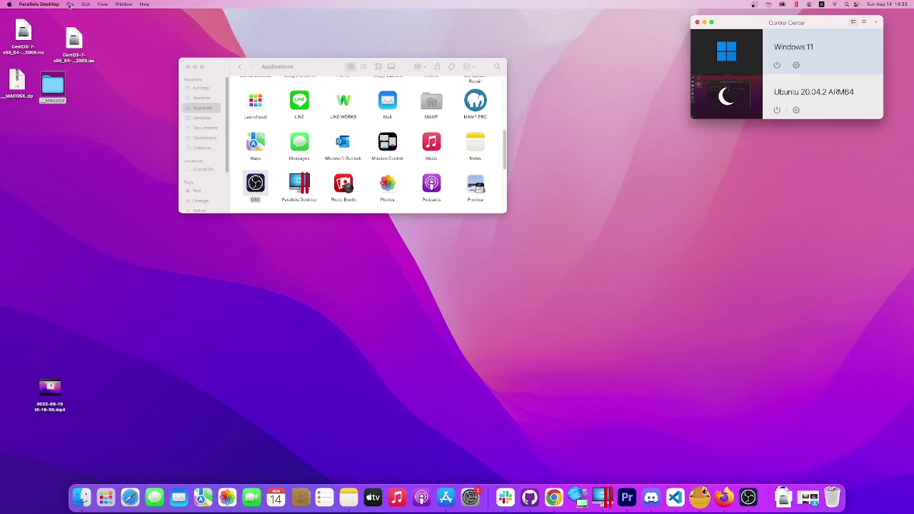
Choose File > New to begin creating a new virtual machine.
{"action": "left_click", "coordinate": [70, 4]}
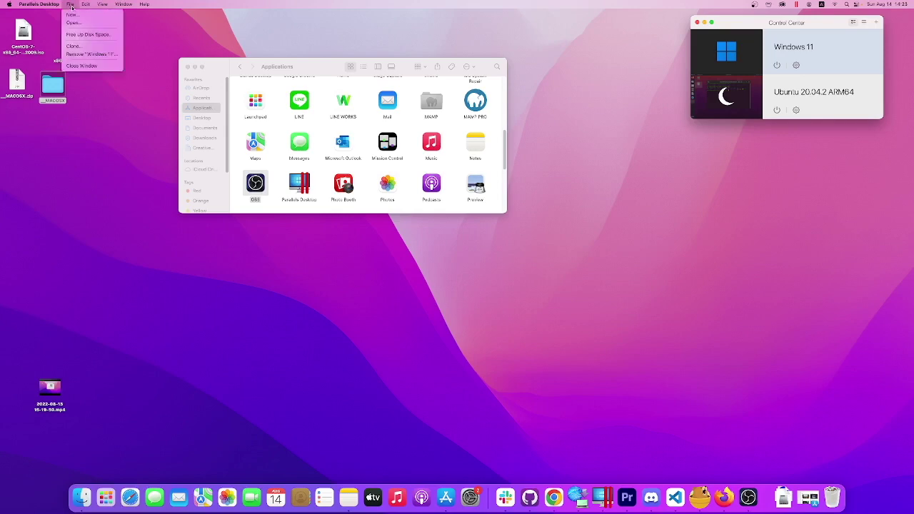
{"action": "left_click", "coordinate": [73, 6]}
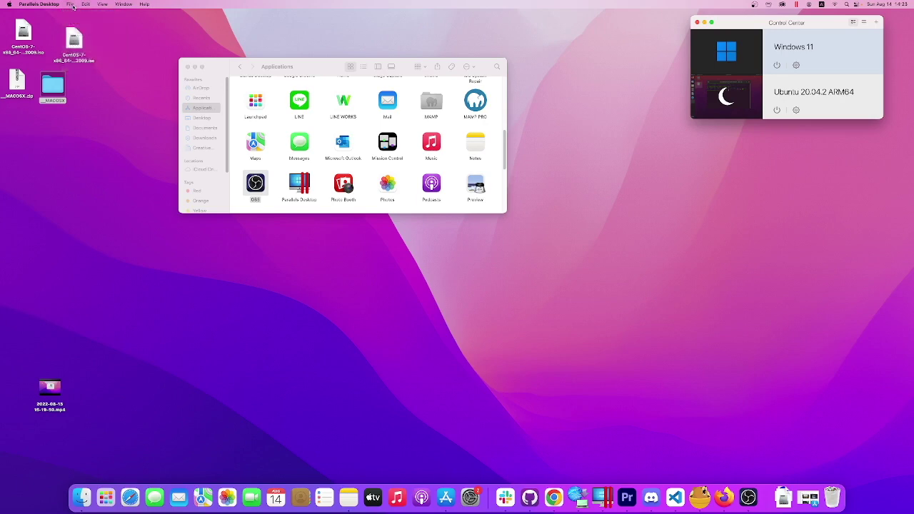
{"action": "left_click", "coordinate": [73, 6]}
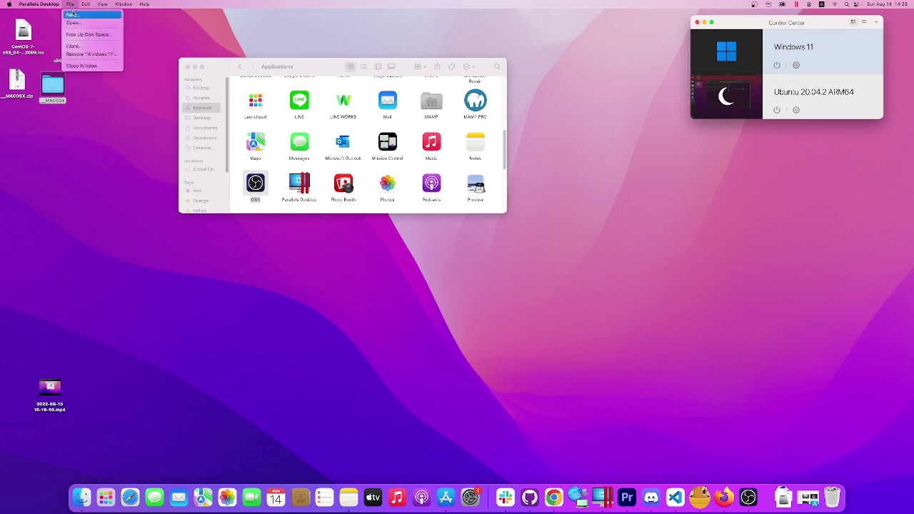
{"action": "left_click", "coordinate": [72, 15]}
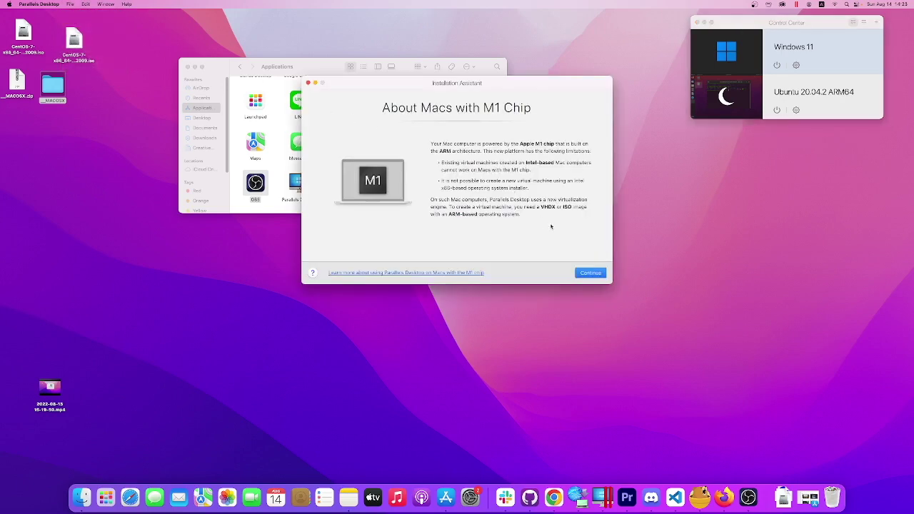
Get past the M1 notice to the Create New options, then launch Safari.
{"action": "left_click", "coordinate": [590, 276]}
{"action": "left_click", "coordinate": [591, 275]}
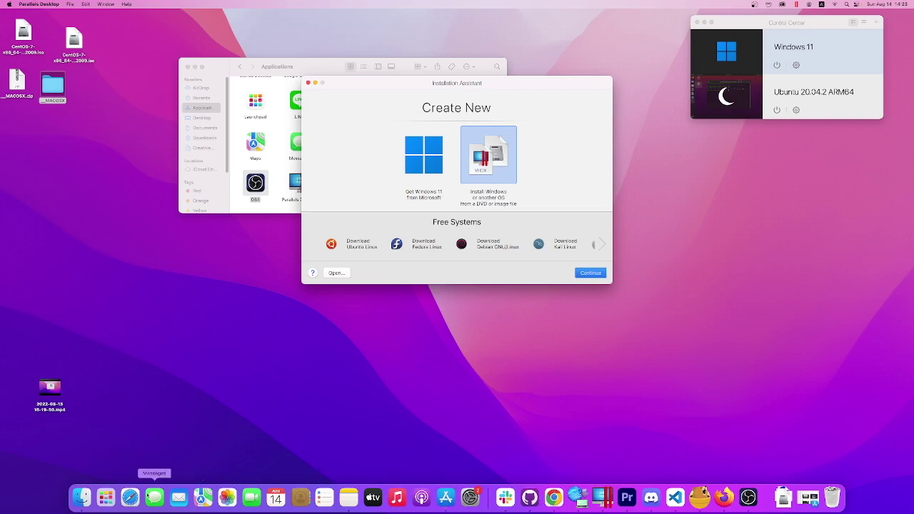
{"action": "left_click", "coordinate": [130, 497]}
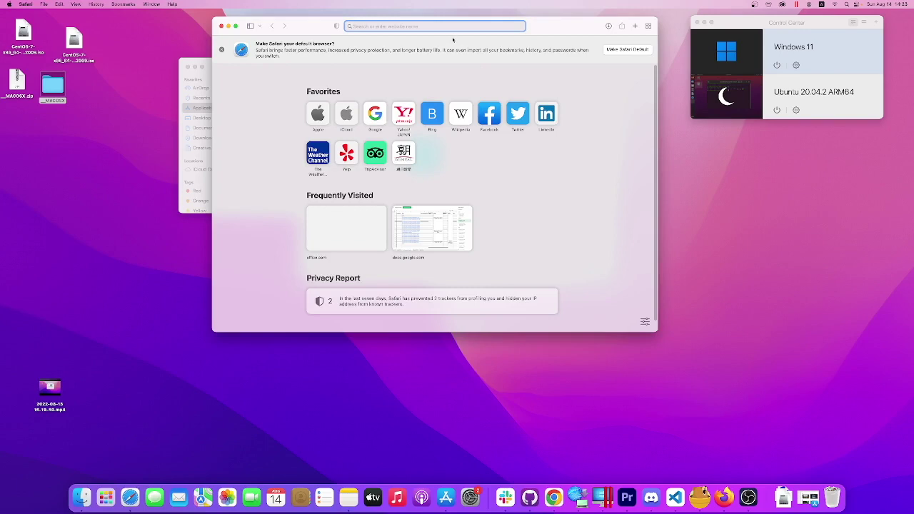
Google 'centos' and open The CentOS Project homepage at centos.org.
{"action": "type", "text": "centos"}
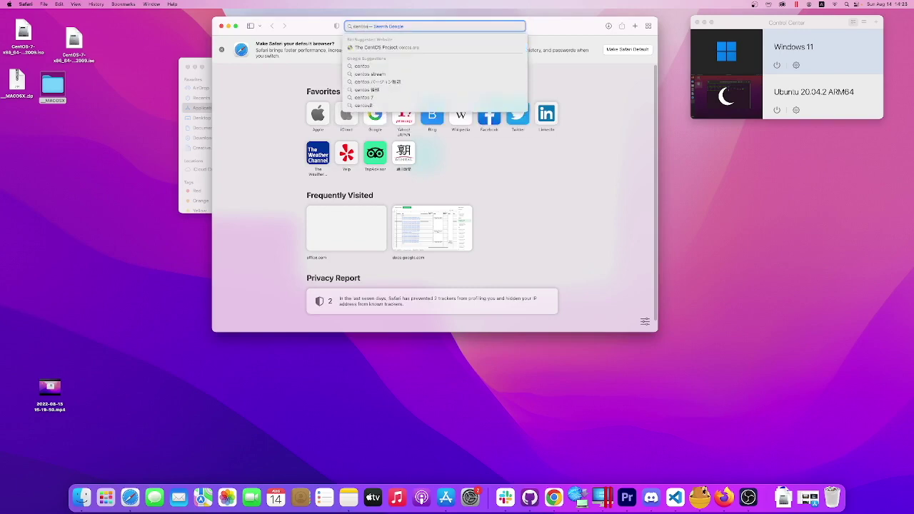
{"action": "key", "text": "Return"}
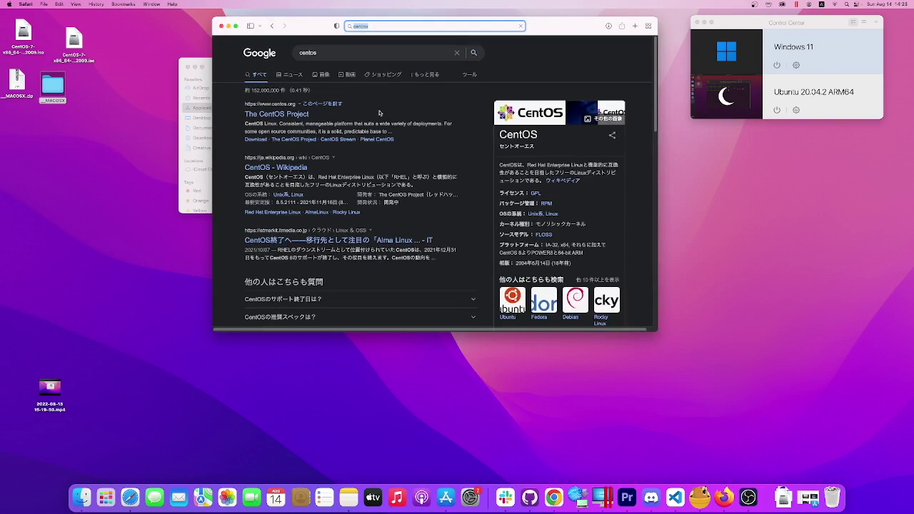
{"action": "left_click", "coordinate": [307, 116]}
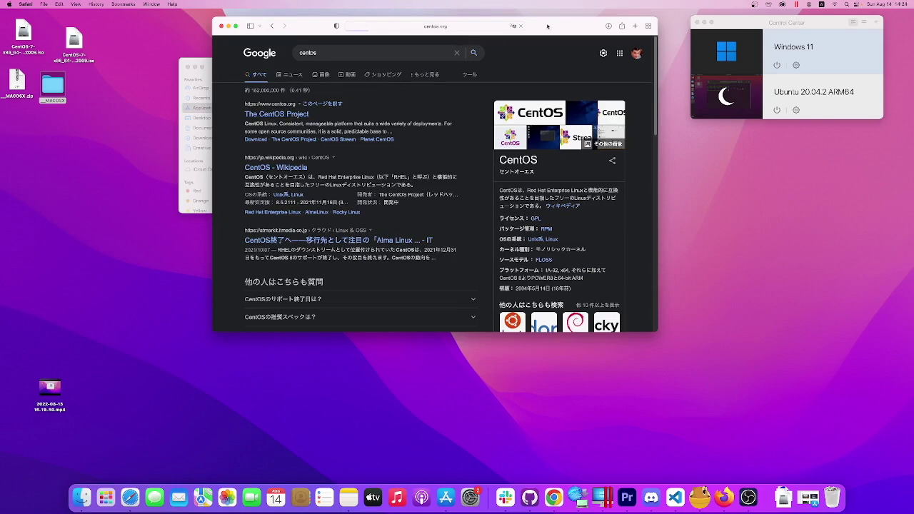
{"action": "left_click_drag", "start_coordinate": [553, 30], "coordinate": [601, 42]}
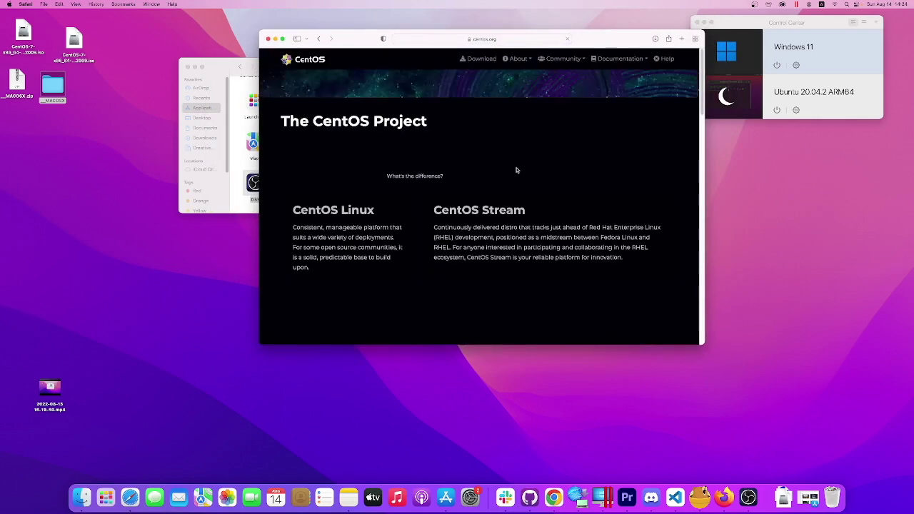
Open centos.org's Download page and show the CentOS Stream options.
{"action": "left_click", "coordinate": [477, 60]}
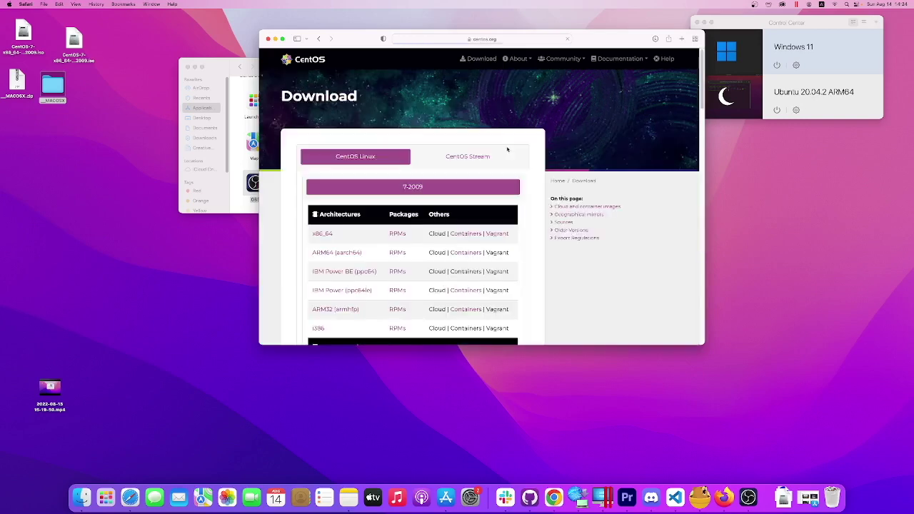
{"action": "left_click", "coordinate": [469, 158]}
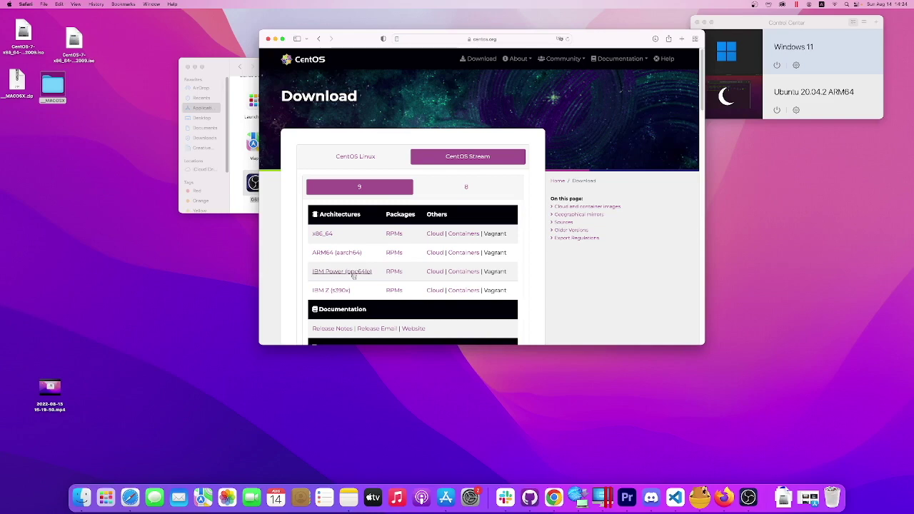
{"action": "scroll", "coordinate": [345, 290], "scroll_direction": "down", "scroll_amount": 2}
{"action": "scroll", "coordinate": [355, 278], "scroll_direction": "up", "scroll_amount": 2}
Download the ARM64 (aarch64) DVD ISO, allow centos.org downloads, and check its progress.
{"action": "left_click", "coordinate": [350, 253]}
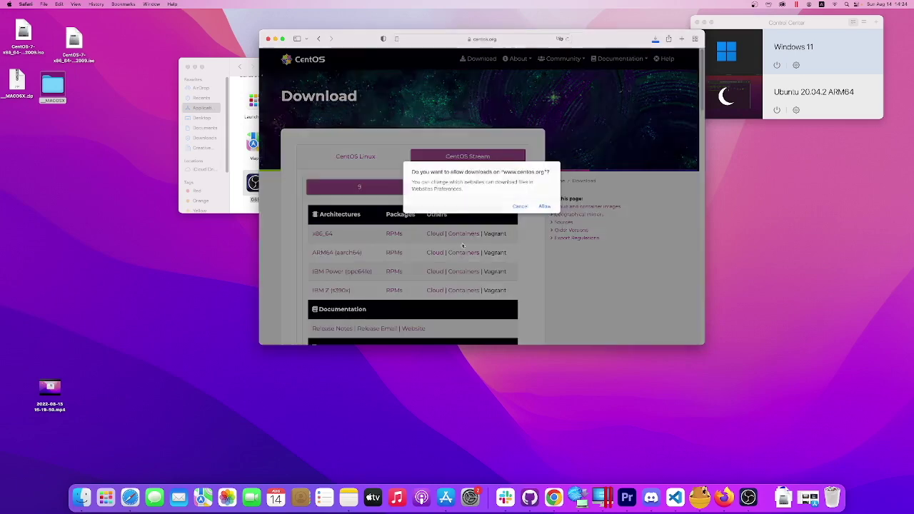
{"action": "left_click", "coordinate": [544, 206]}
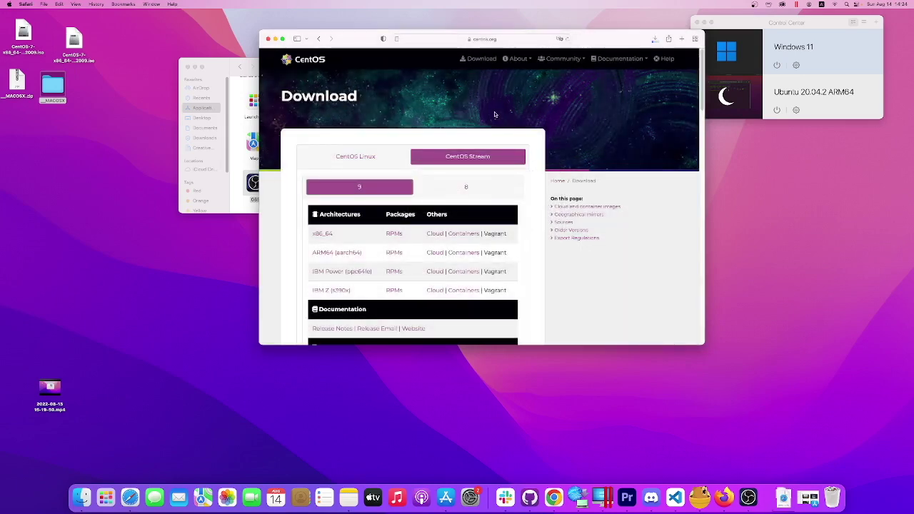
{"action": "left_click", "coordinate": [654, 40]}
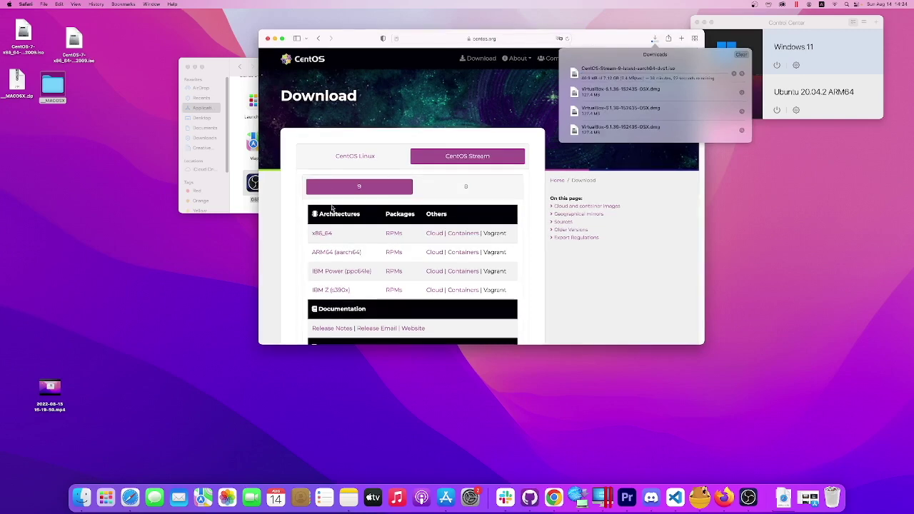
{"action": "left_click", "coordinate": [237, 208]}
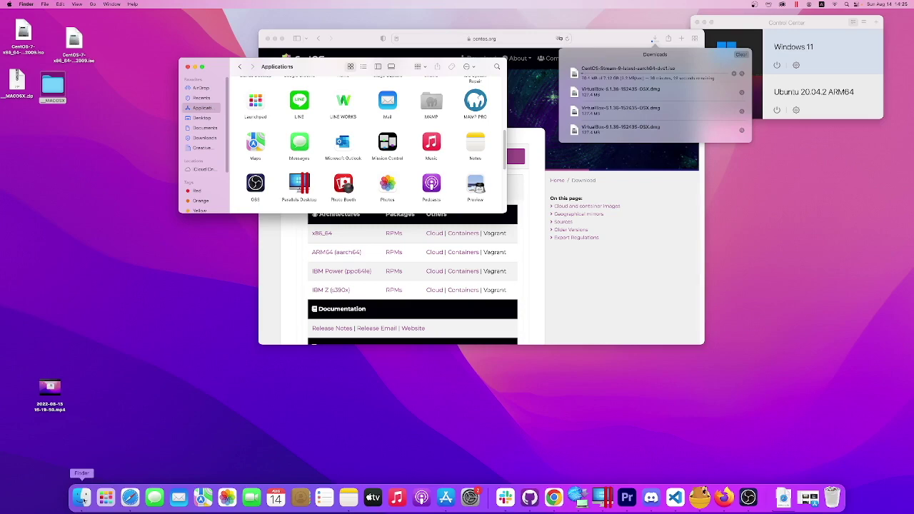
Open a new Finder window and move it down and to the right.
{"action": "right_click", "coordinate": [83, 500]}
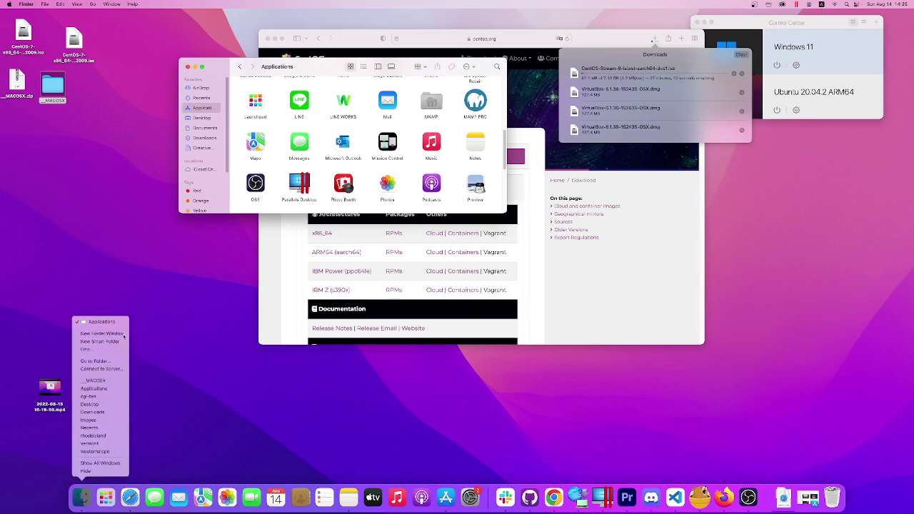
{"action": "left_click", "coordinate": [322, 271]}
{"action": "key", "text": "super+n"}
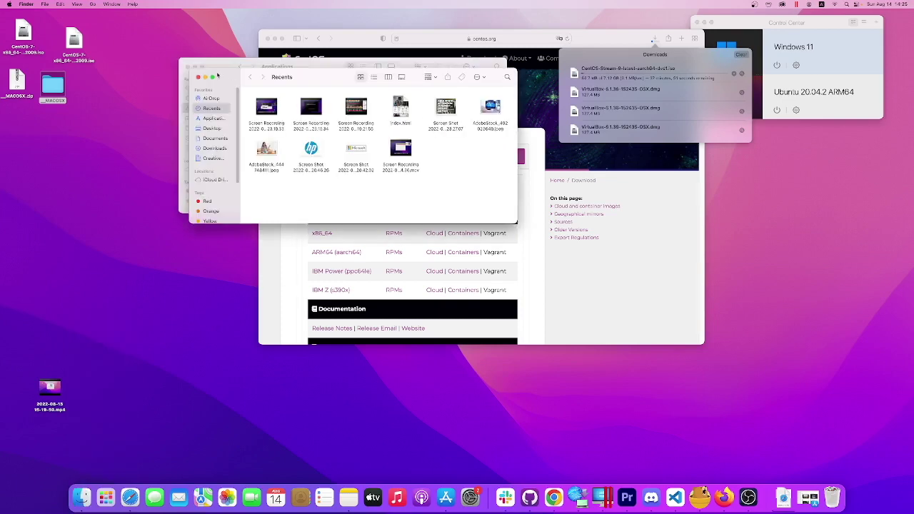
{"action": "left_click_drag", "start_coordinate": [218, 75], "coordinate": [913, 159]}
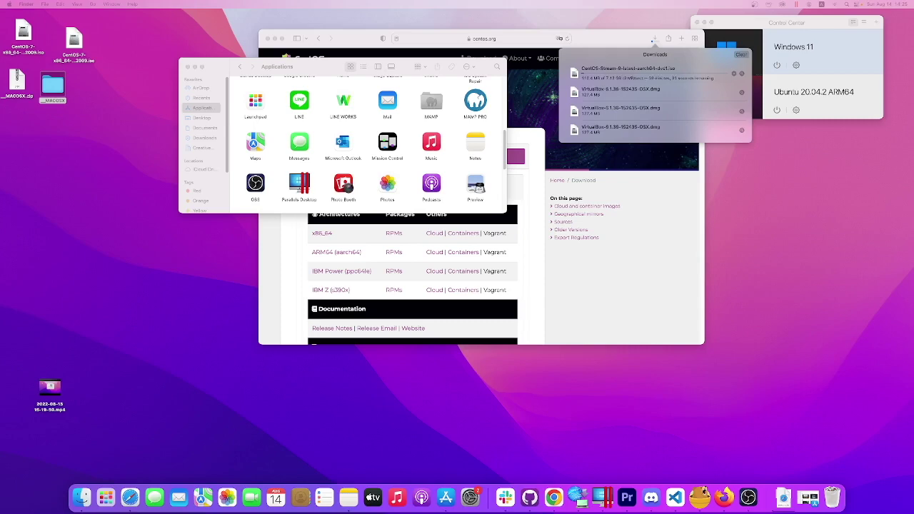
Put the CentOS Stream ISO on the desktop beside the other ISOs and clear Safari's downloads list.
{"action": "left_click_drag", "start_coordinate": [621, 71], "coordinate": [86, 189]}
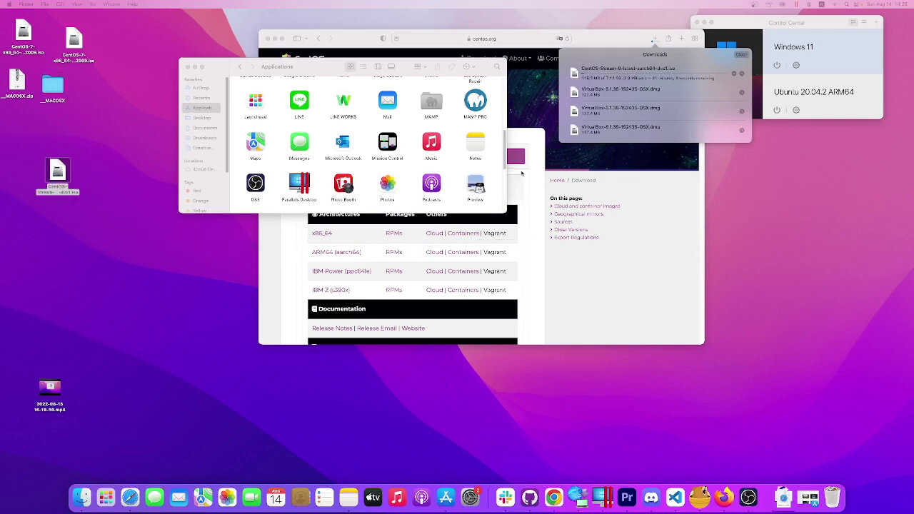
{"action": "left_click", "coordinate": [740, 73]}
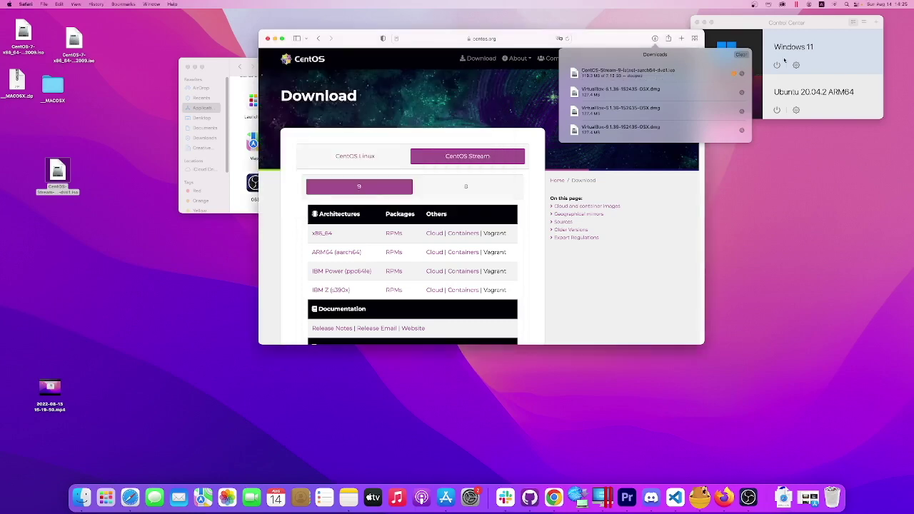
{"action": "left_click", "coordinate": [741, 55]}
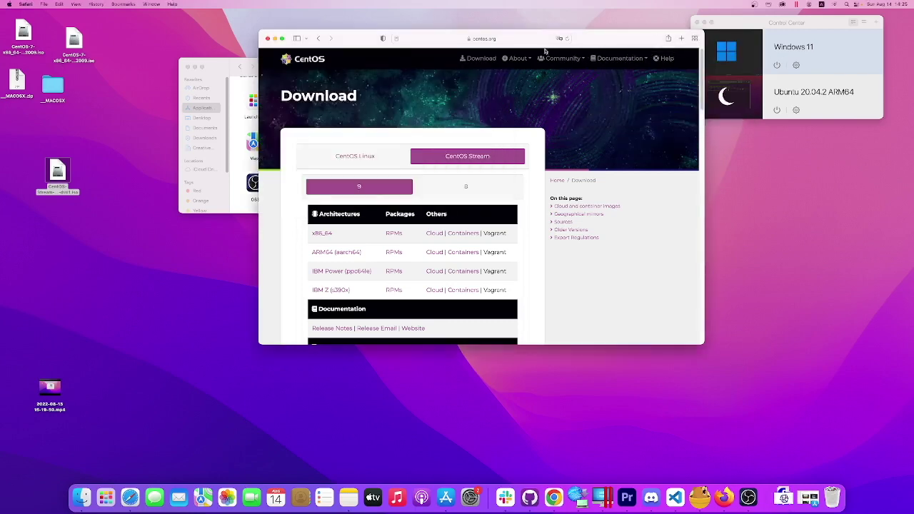
{"action": "left_click_drag", "start_coordinate": [58, 174], "coordinate": [133, 73]}
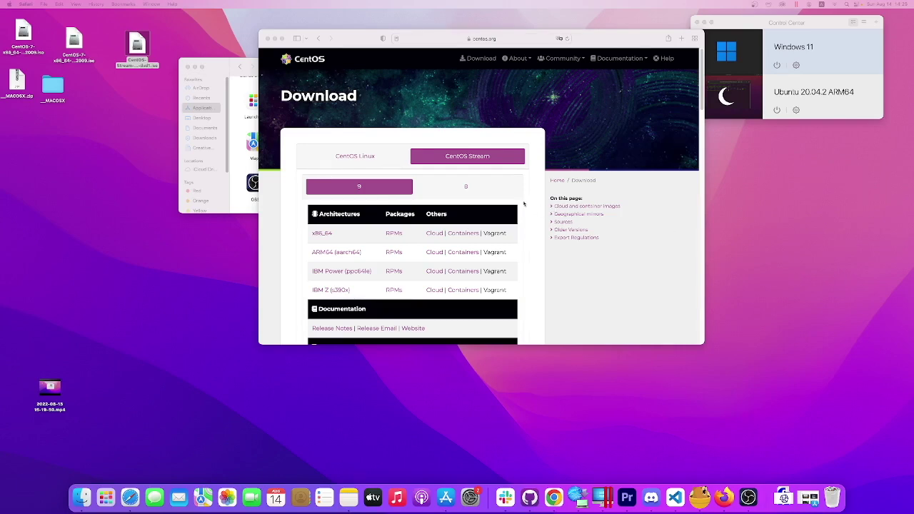
{"action": "left_click_drag", "start_coordinate": [599, 41], "coordinate": [596, 166]}
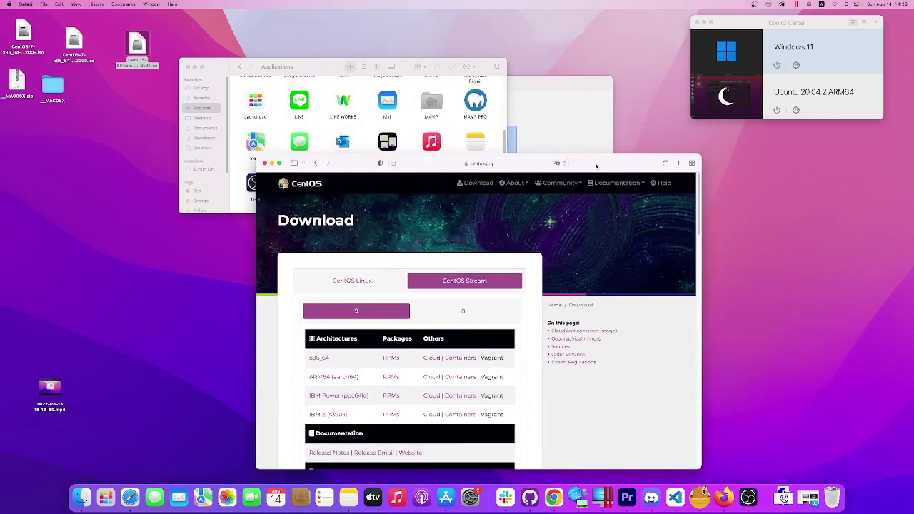
Choose installing from an image file and select the CentOS Stream 9 aarch64 ISO.
{"action": "left_click", "coordinate": [566, 136]}
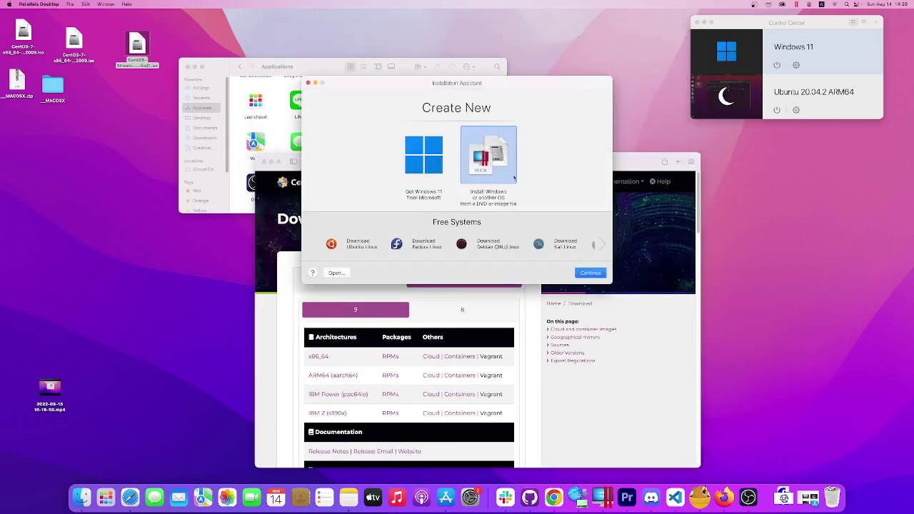
{"action": "left_click_drag", "start_coordinate": [145, 46], "coordinate": [661, 113]}
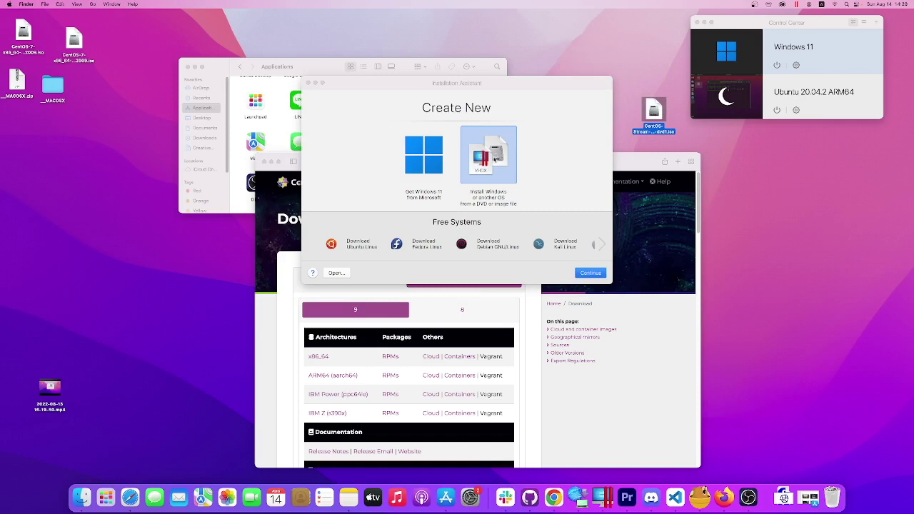
{"action": "double_click", "coordinate": [494, 158]}
{"action": "scroll", "coordinate": [514, 204], "scroll_direction": "down", "scroll_amount": 5}
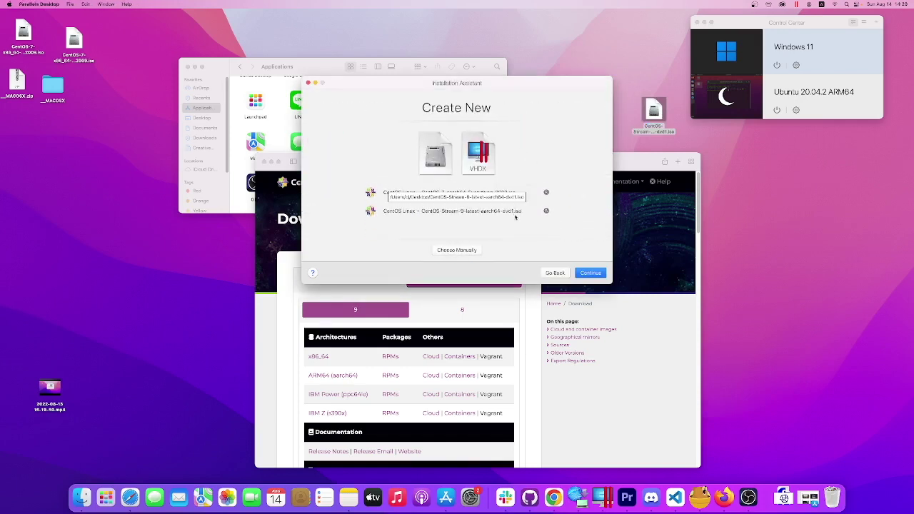
{"action": "scroll", "coordinate": [516, 216], "scroll_direction": "up", "scroll_amount": 3}
{"action": "scroll", "coordinate": [511, 216], "scroll_direction": "down", "scroll_amount": 3}
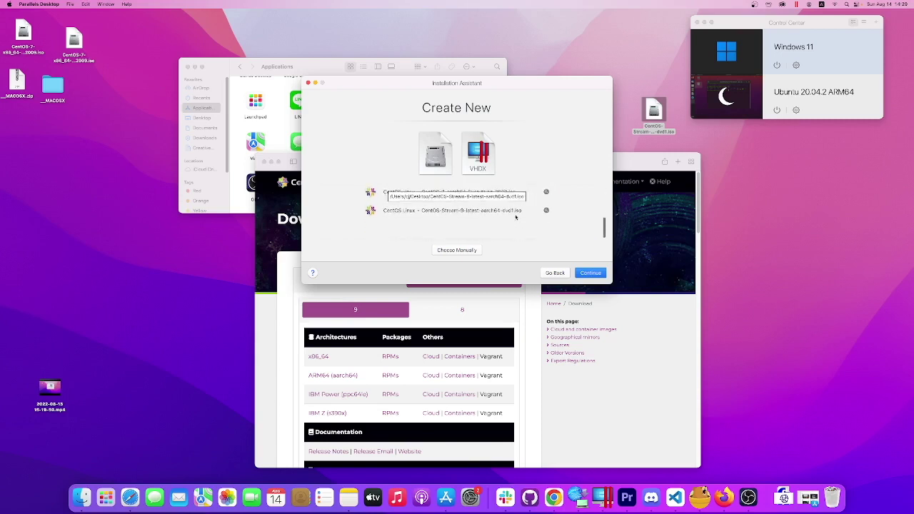
{"action": "left_click", "coordinate": [511, 214]}
{"action": "left_click", "coordinate": [591, 274]}
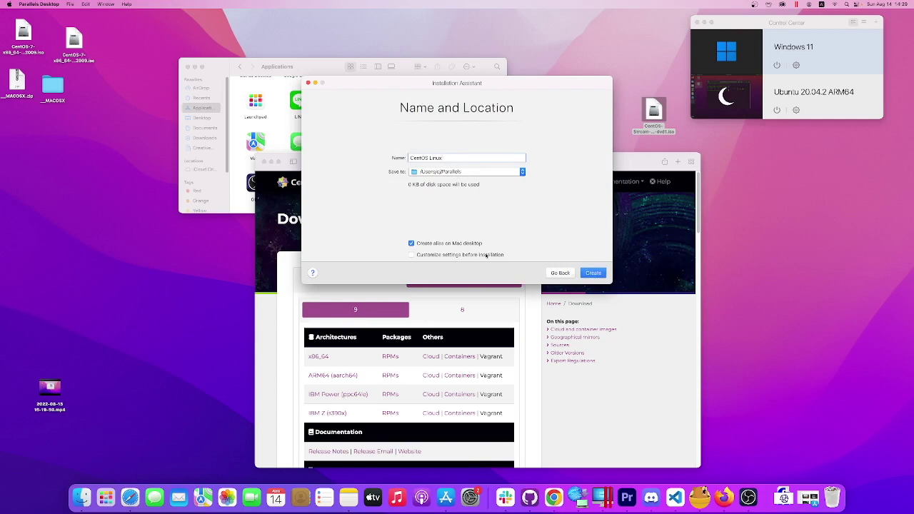
Create the CentOS Linux VM and raise its memory to 4 GB in CPU & Memory.
{"action": "left_click", "coordinate": [592, 273]}
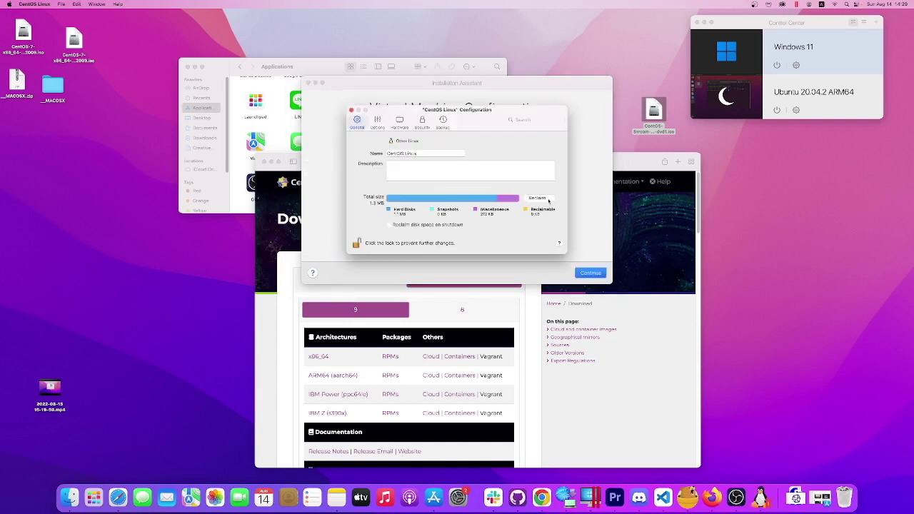
{"action": "left_click", "coordinate": [399, 123]}
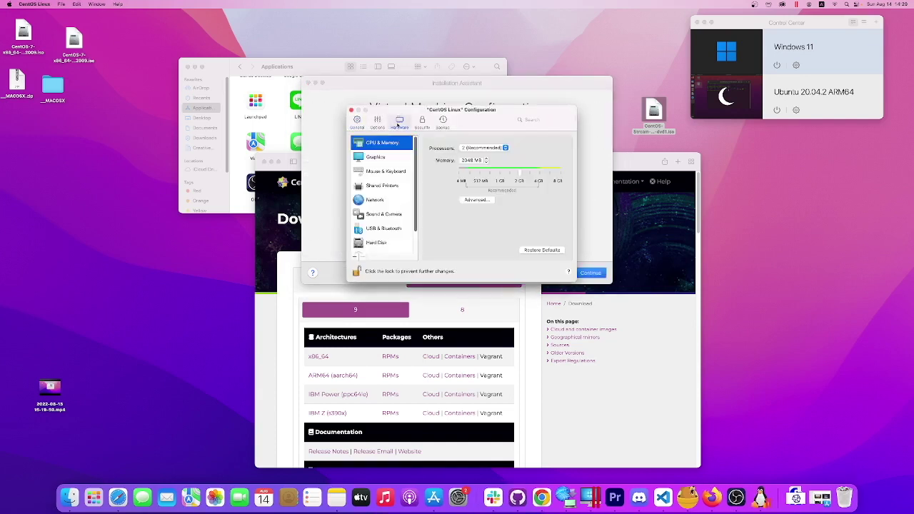
{"action": "left_click_drag", "start_coordinate": [520, 176], "coordinate": [540, 176]}
{"action": "key", "text": "super+w"}
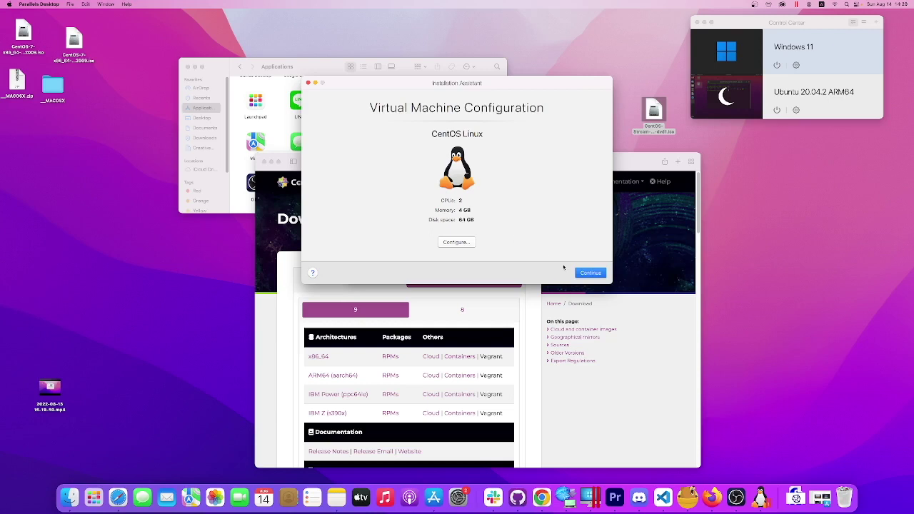
Continue through the assistant to start the new CentOS Linux VM.
{"action": "left_click", "coordinate": [590, 274]}
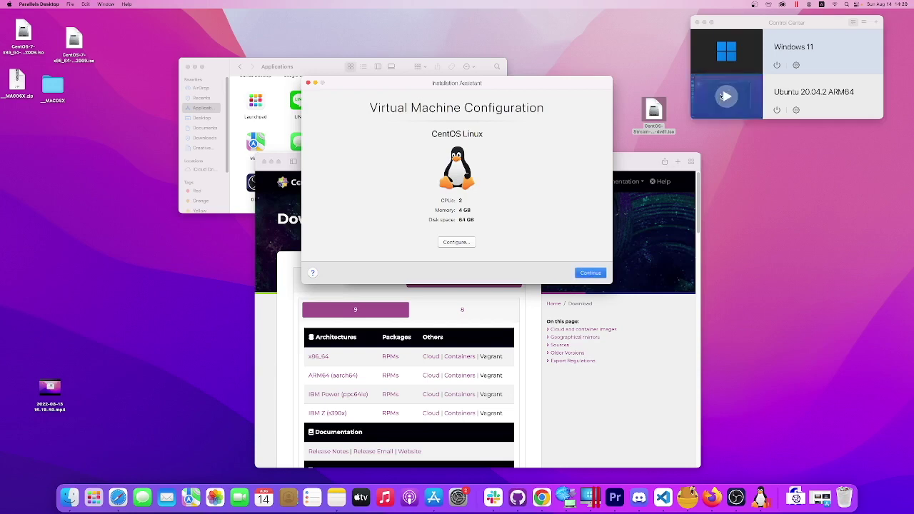
{"action": "left_click_drag", "start_coordinate": [774, 26], "coordinate": [801, 23]}
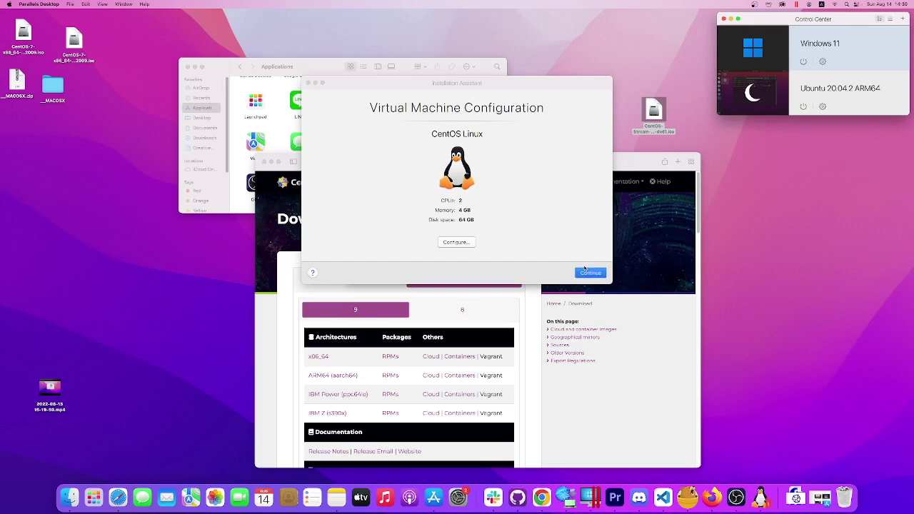
{"action": "left_click", "coordinate": [585, 273]}
{"action": "left_click", "coordinate": [585, 274]}
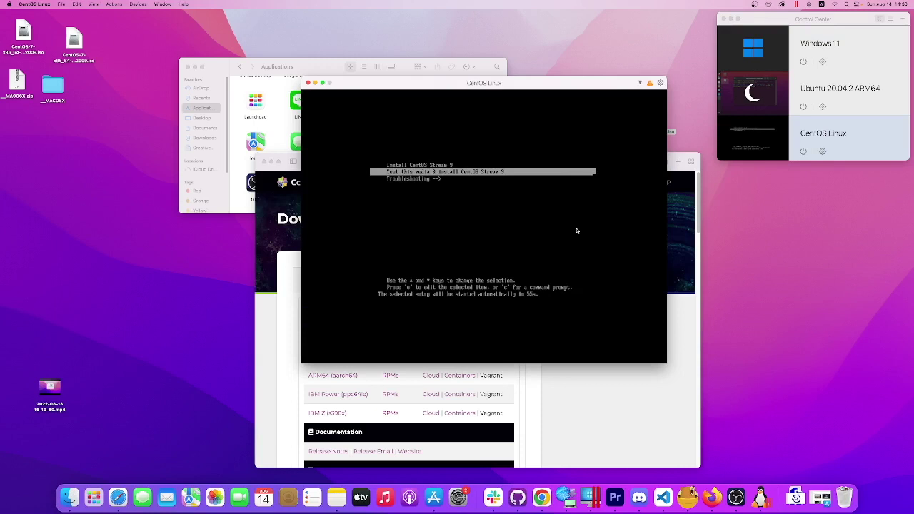
Boot the 'Test this media & install CentOS Stream 9' entry from the GRUB menu.
{"action": "key", "text": "Up"}
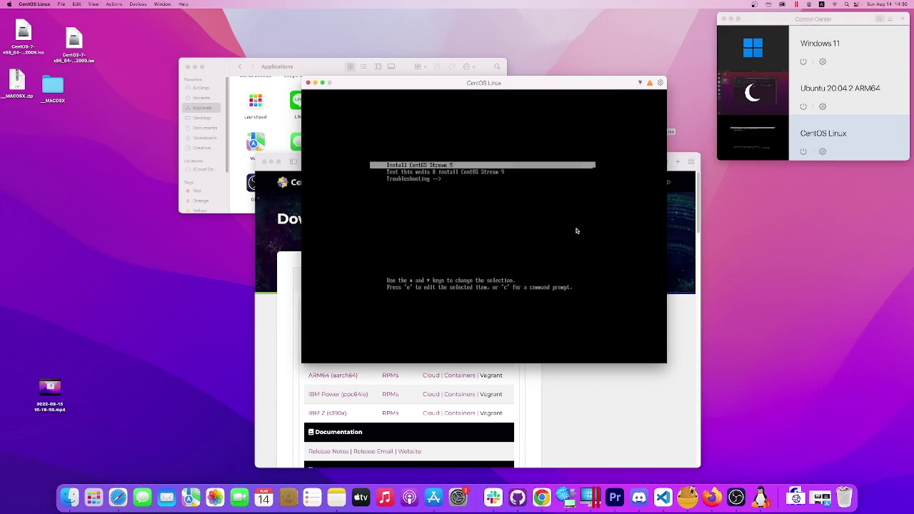
{"action": "key", "text": "Down"}
{"action": "key", "text": "Return"}
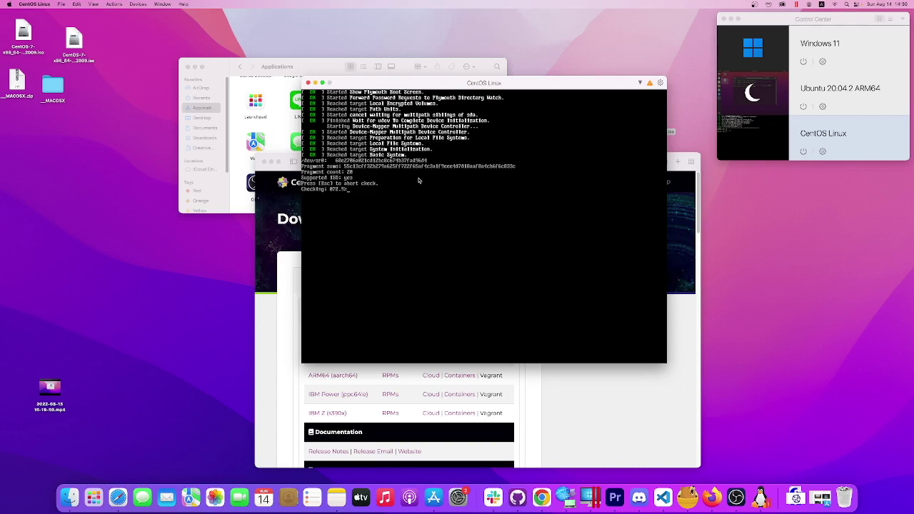
Reposition the Control Center and CentOS VM windows while the installer loads.
{"action": "left_click_drag", "start_coordinate": [813, 19], "coordinate": [810, 40]}
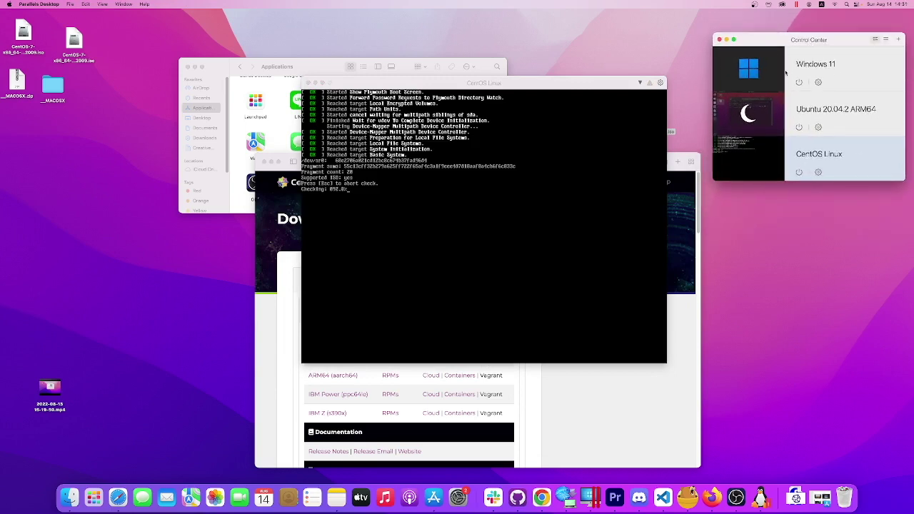
{"action": "mouse_move", "coordinate": [766, 105]}
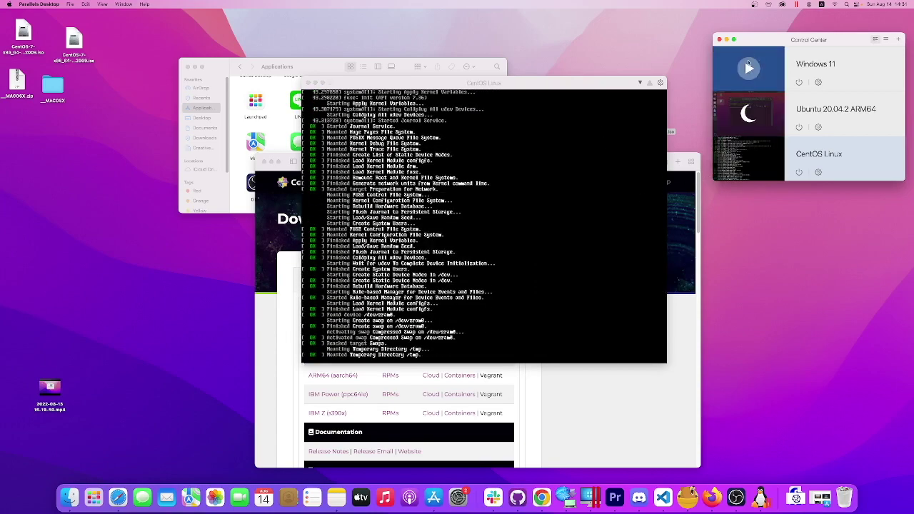
{"action": "mouse_move", "coordinate": [761, 131]}
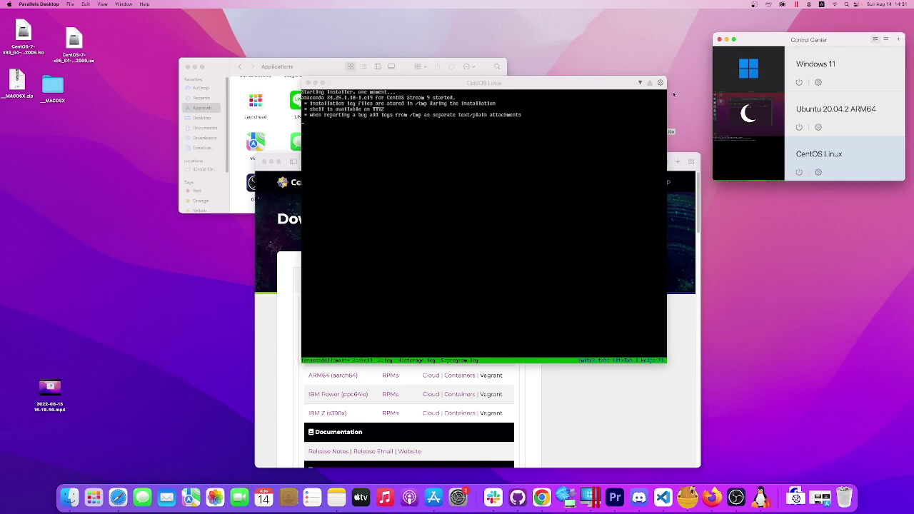
{"action": "mouse_move", "coordinate": [768, 77]}
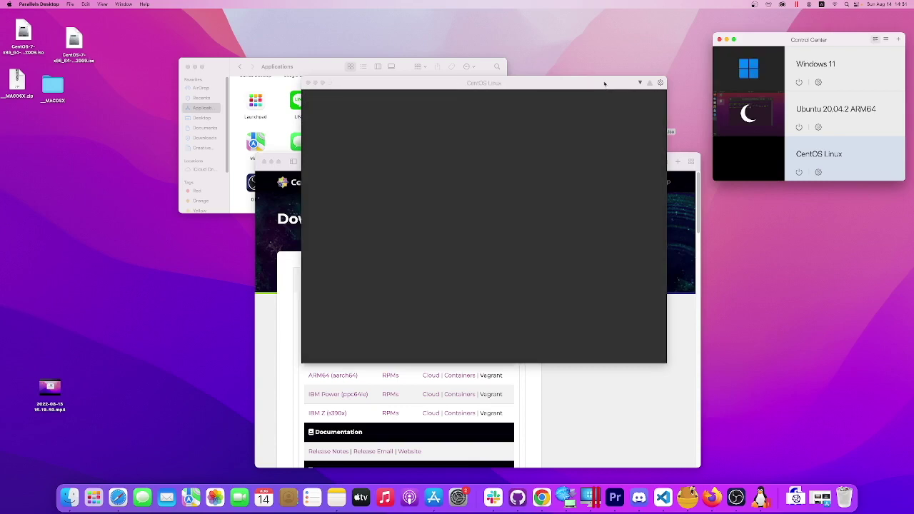
{"action": "left_click_drag", "start_coordinate": [592, 87], "coordinate": [592, 75]}
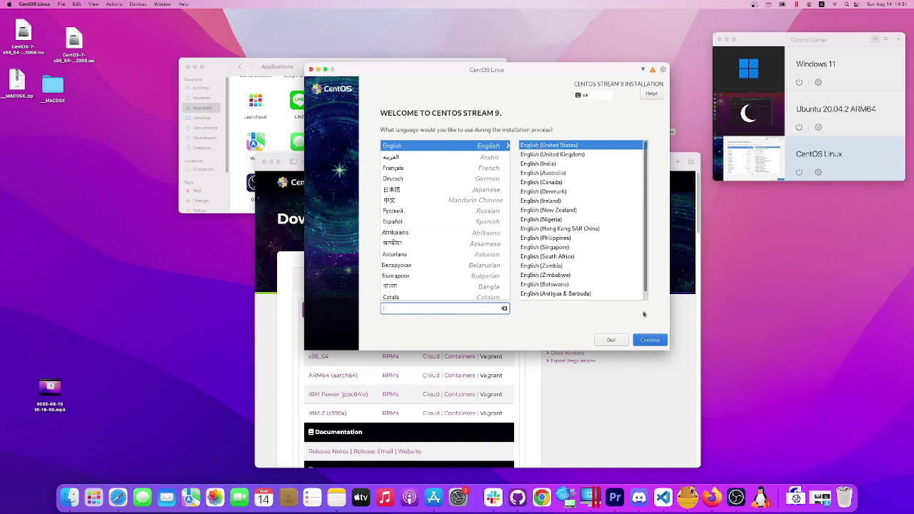
Accept English (United States) as the installer language and continue.
{"action": "left_click", "coordinate": [651, 345]}
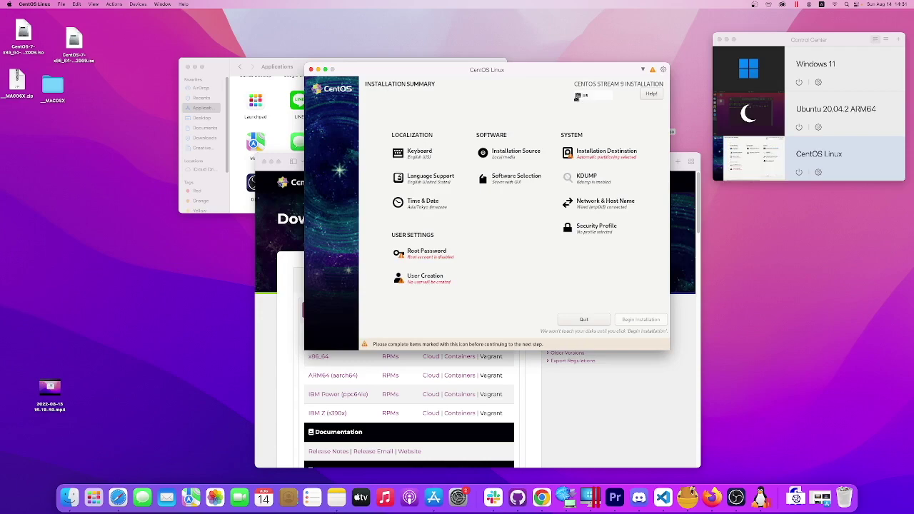
Add the Japanese keyboard layout and remove English (US), leaving Japanese as the only layout.
{"action": "left_click", "coordinate": [416, 158]}
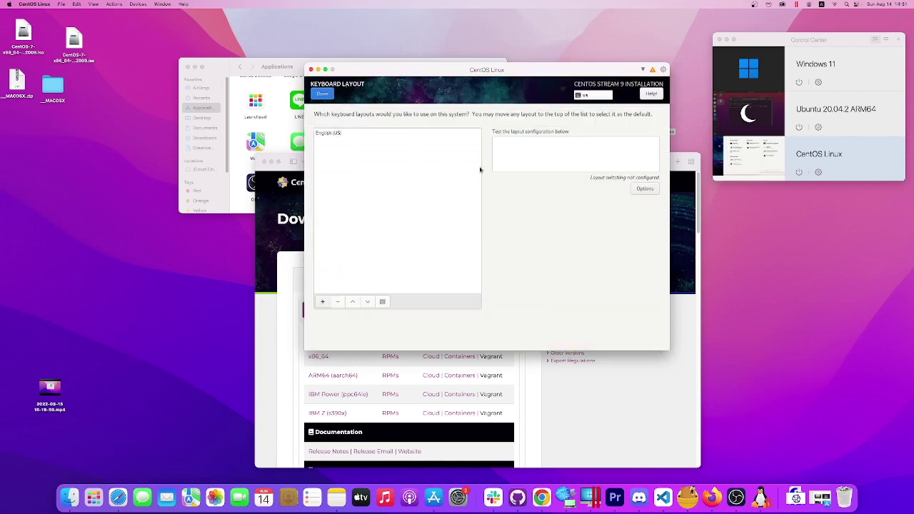
{"action": "left_click", "coordinate": [322, 301]}
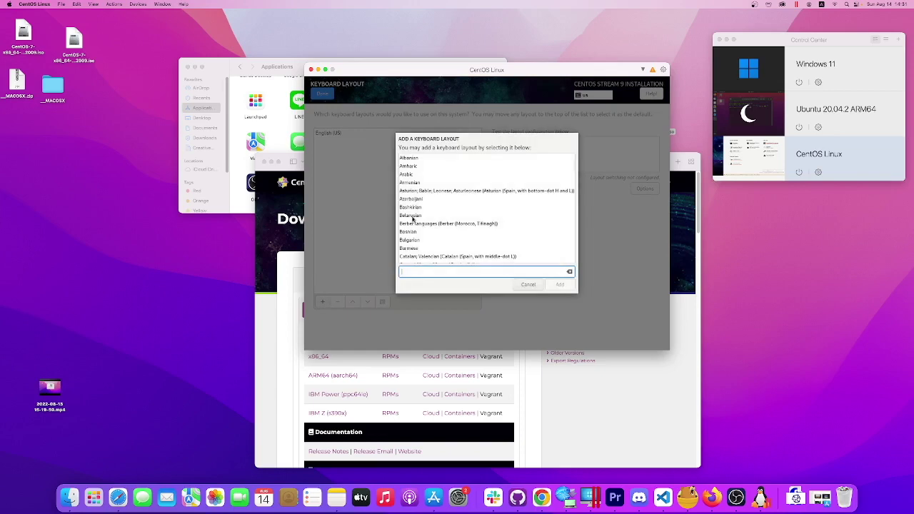
{"action": "type", "text": "japan"}
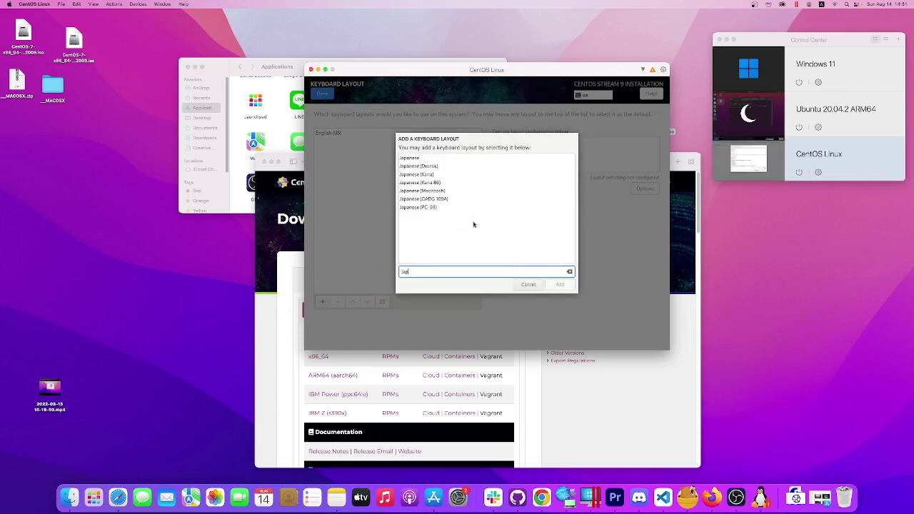
{"action": "left_click", "coordinate": [439, 158]}
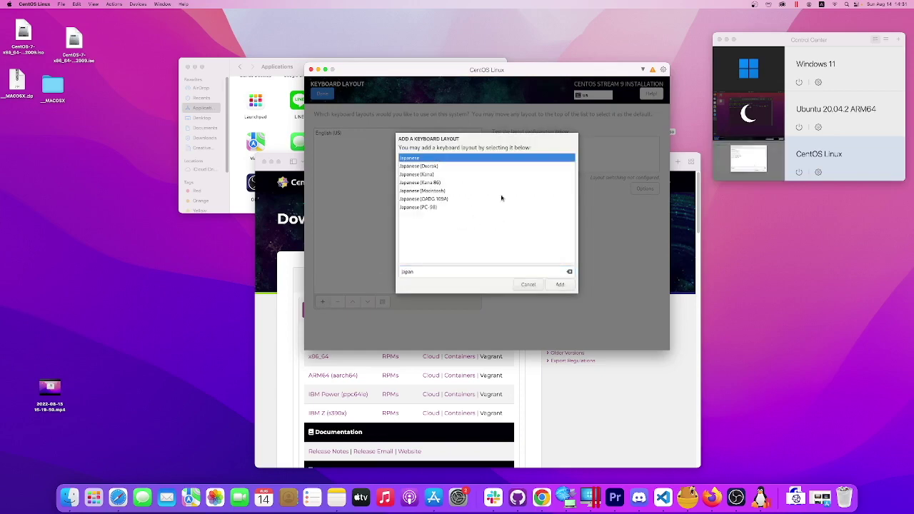
{"action": "left_click", "coordinate": [558, 284]}
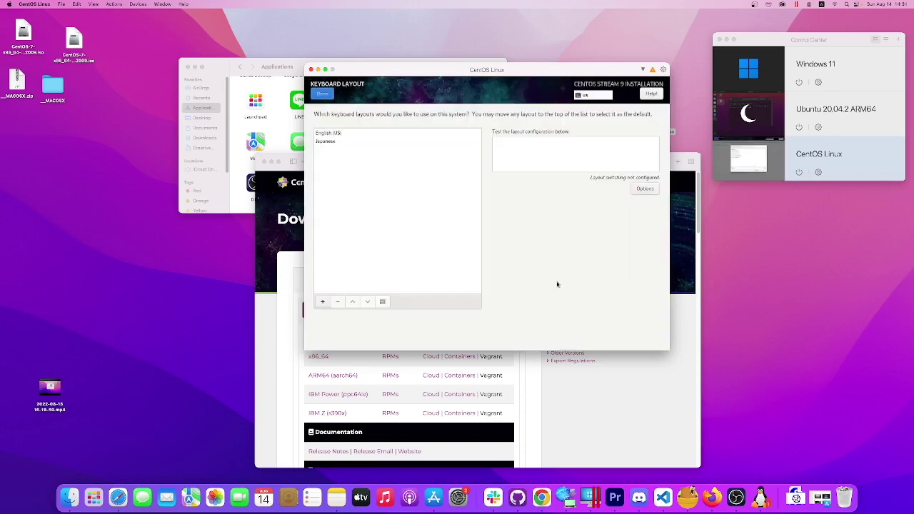
{"action": "left_click", "coordinate": [328, 132]}
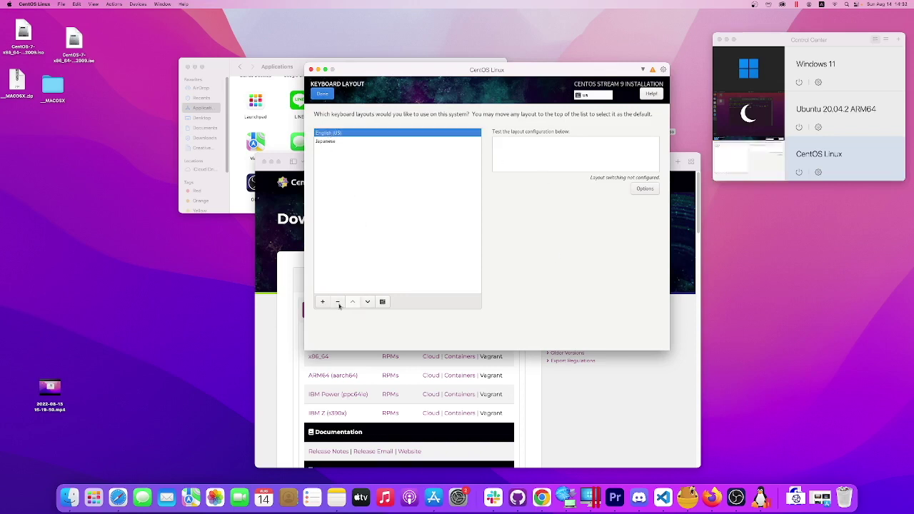
{"action": "left_click", "coordinate": [339, 302]}
{"action": "left_click", "coordinate": [322, 94]}
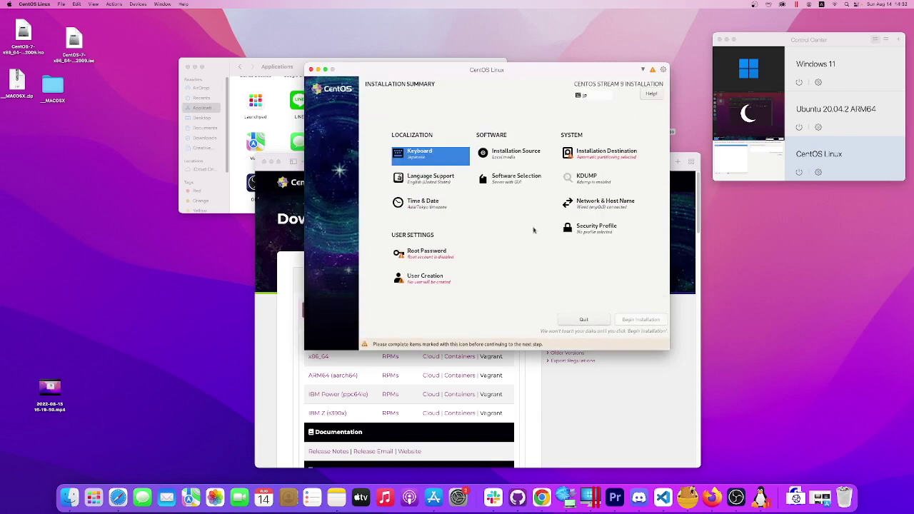
Set and confirm the root password, allowing root SSH login with password.
{"action": "left_click", "coordinate": [428, 259]}
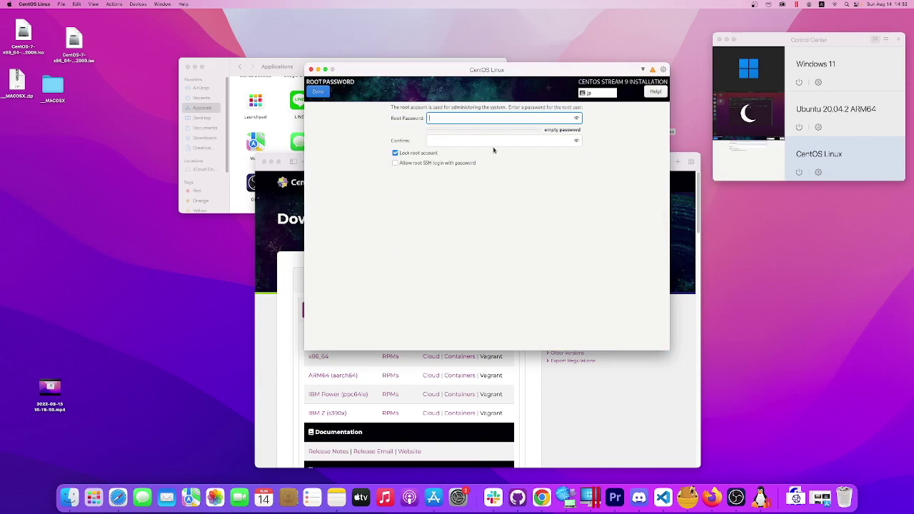
{"action": "type", "text": "abc"}
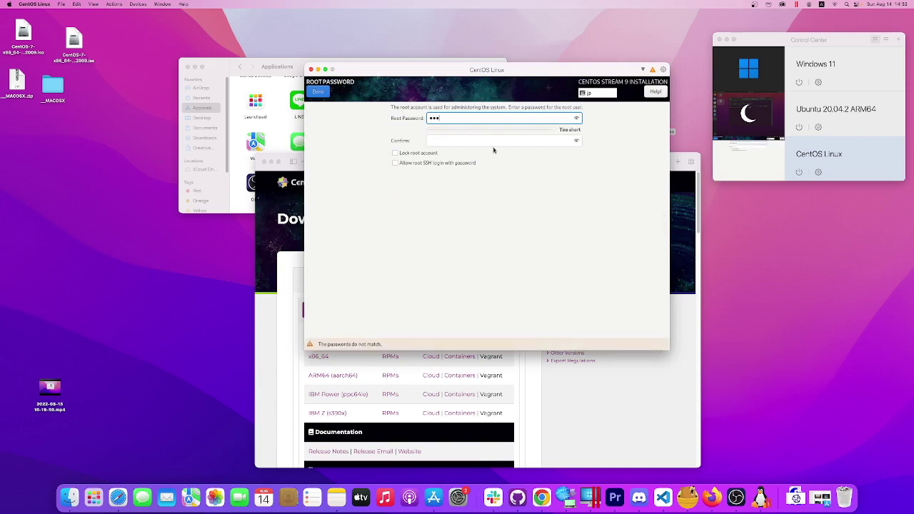
{"action": "type", "text": "12345"}
{"action": "key", "text": "Tab"}
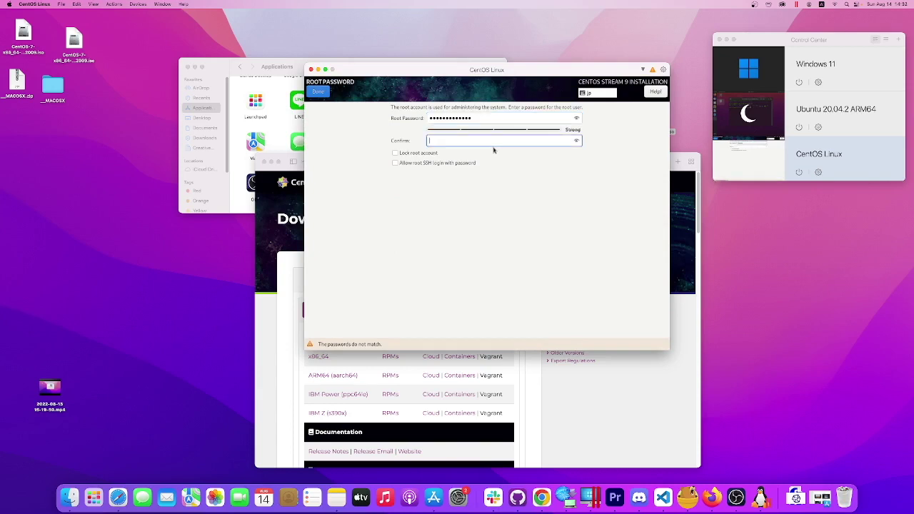
{"action": "type", "text": "abc12345678"}
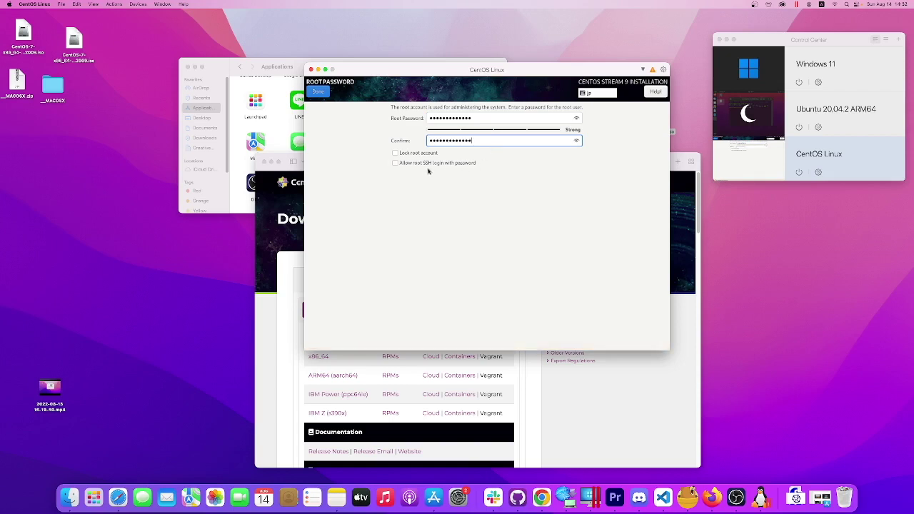
{"action": "left_click", "coordinate": [429, 164]}
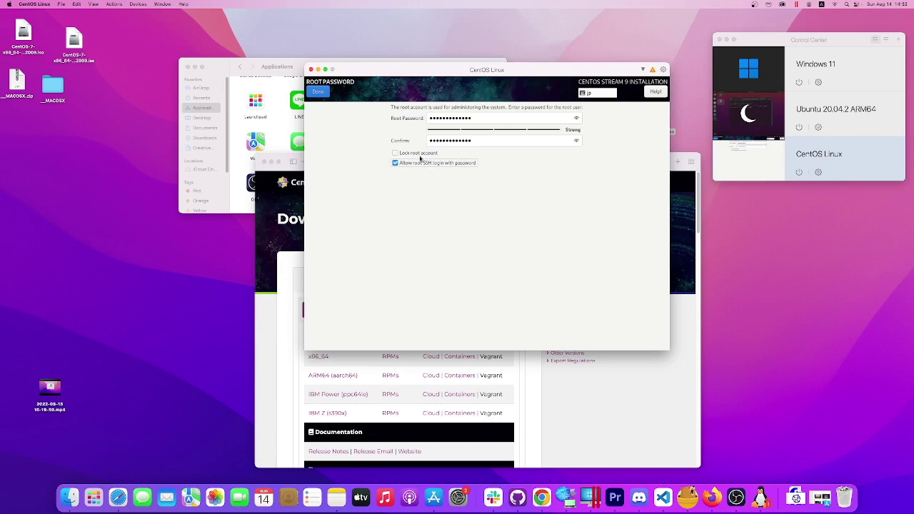
{"action": "key", "text": "shift+Tab"}
{"action": "key", "text": "shift+Tab"}
{"action": "key", "text": "shift+Tab"}
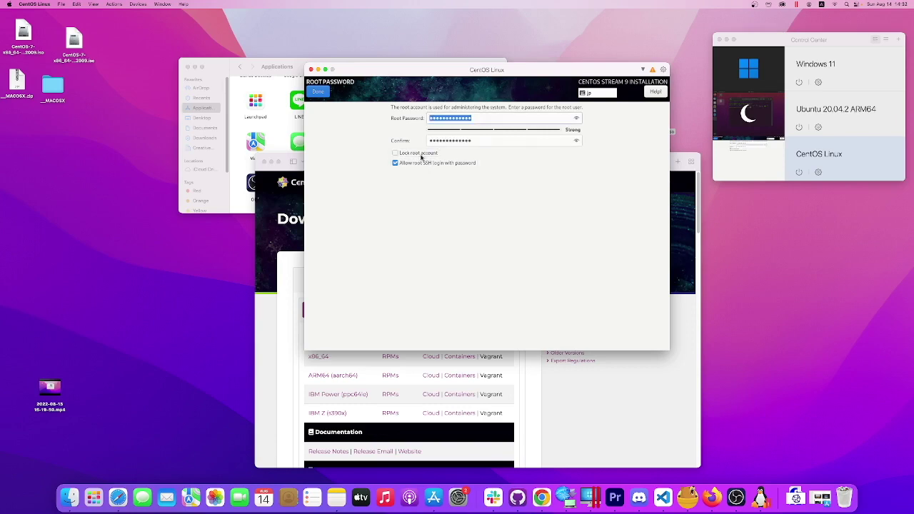
{"action": "left_click", "coordinate": [317, 93]}
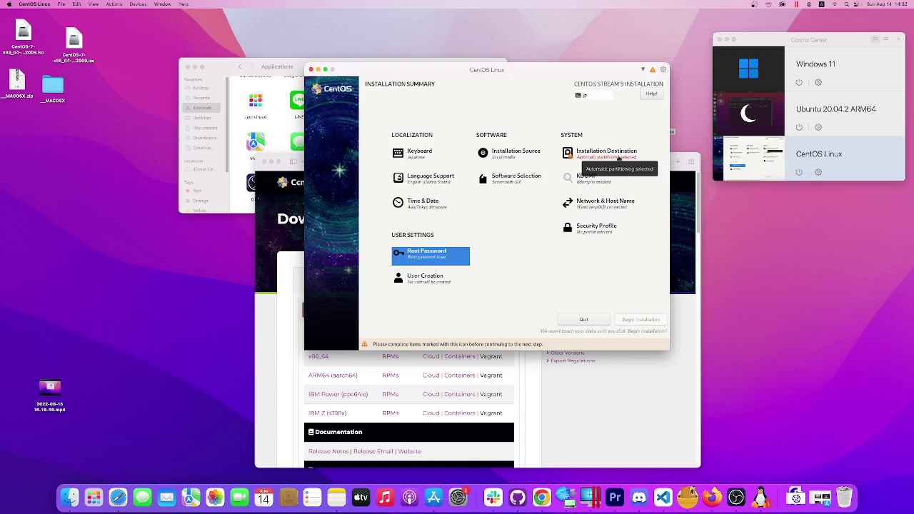
Select the 64 GiB disk as installation destination with automatic partitioning.
{"action": "left_click", "coordinate": [618, 158]}
{"action": "left_click", "coordinate": [340, 161]}
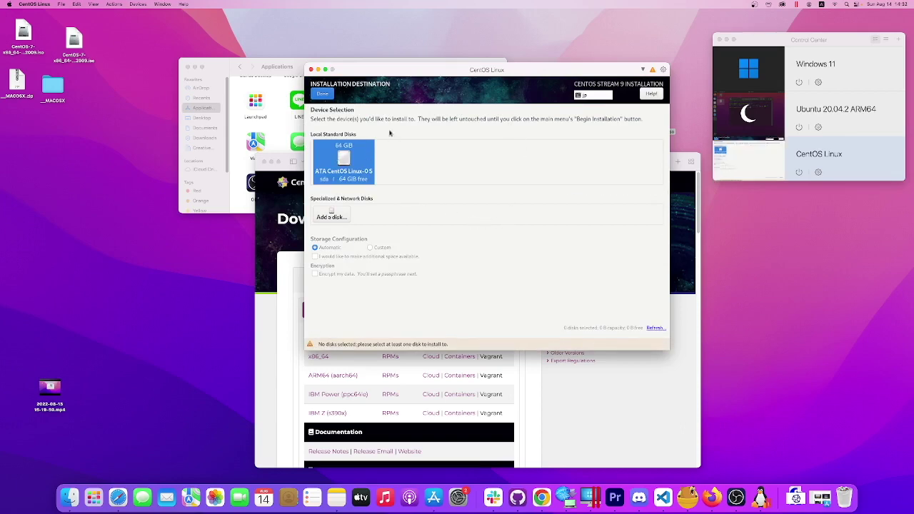
{"action": "left_click", "coordinate": [322, 95]}
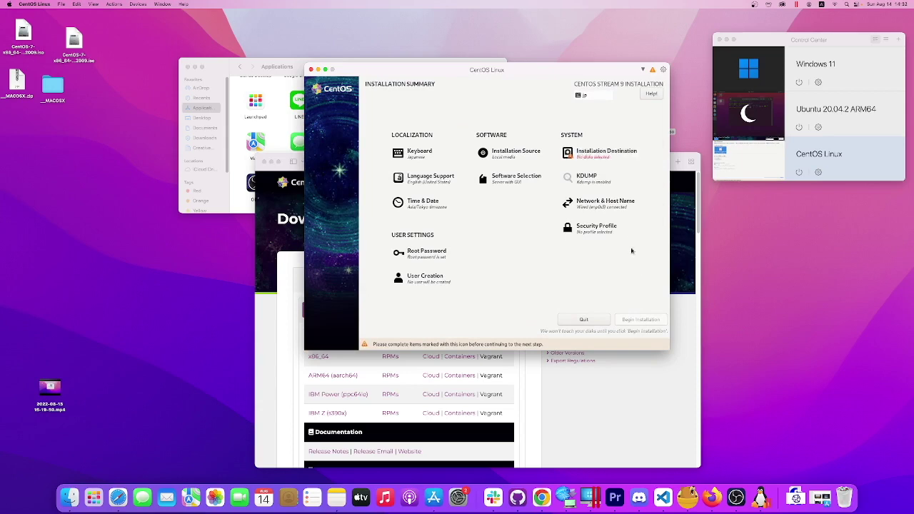
{"action": "left_click", "coordinate": [618, 159]}
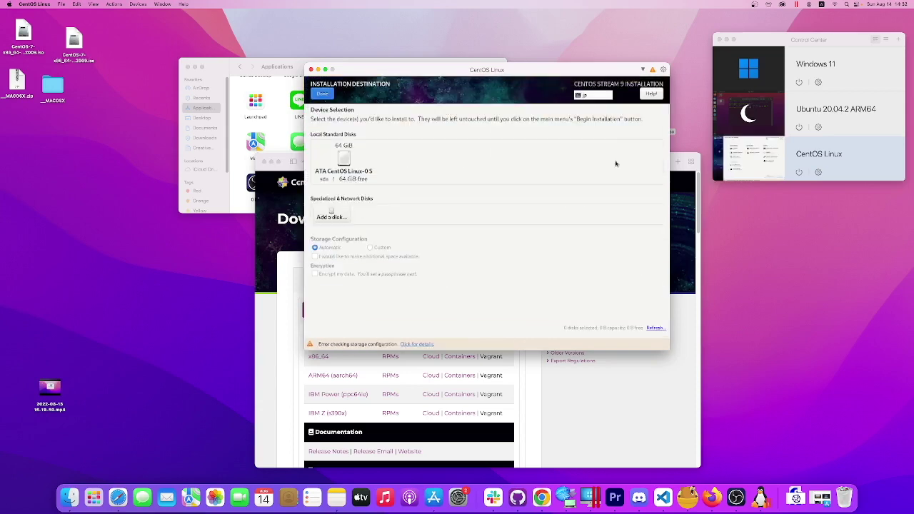
{"action": "left_click", "coordinate": [345, 170]}
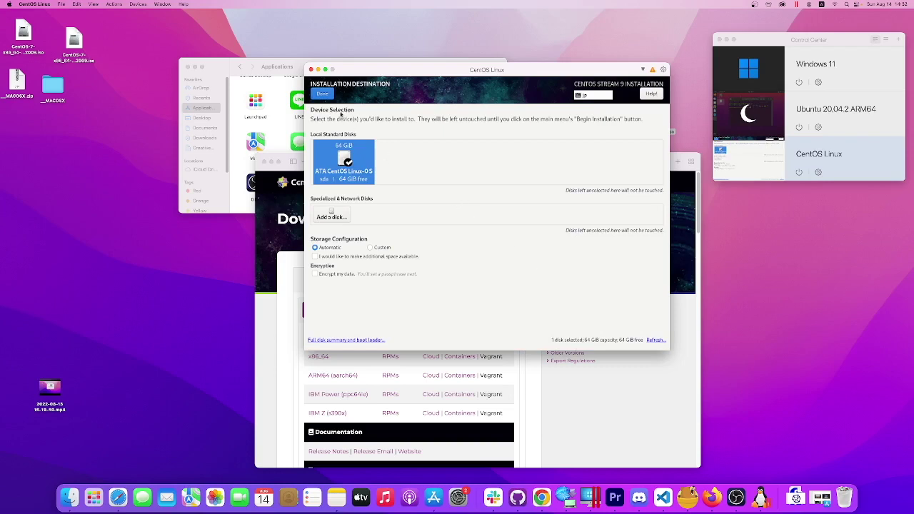
{"action": "left_click", "coordinate": [322, 93]}
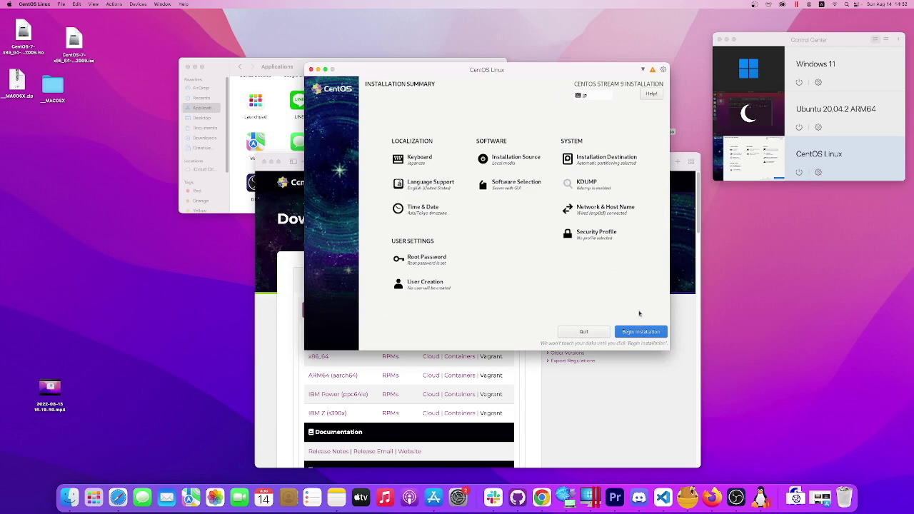
{"action": "left_click", "coordinate": [523, 165]}
Begin the CentOS Stream 9 installation and nudge the installer window into place.
{"action": "left_click", "coordinate": [323, 93]}
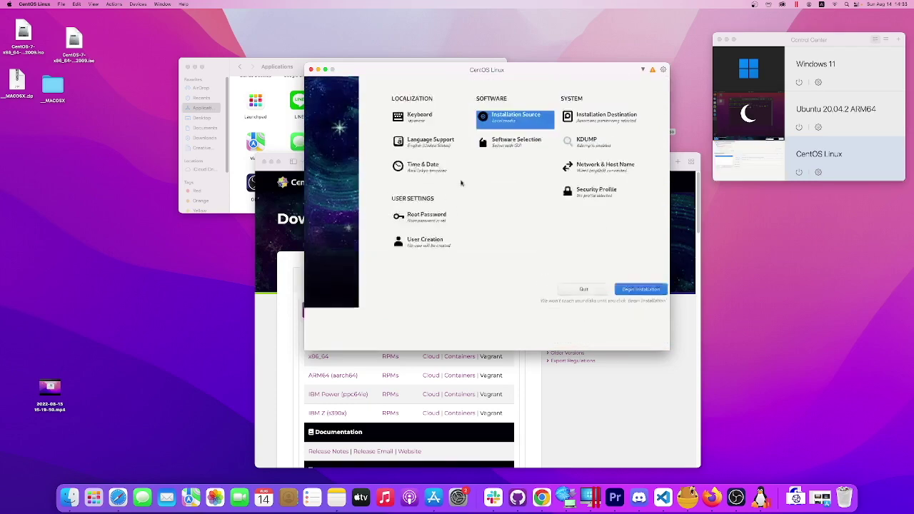
{"action": "left_click", "coordinate": [655, 335]}
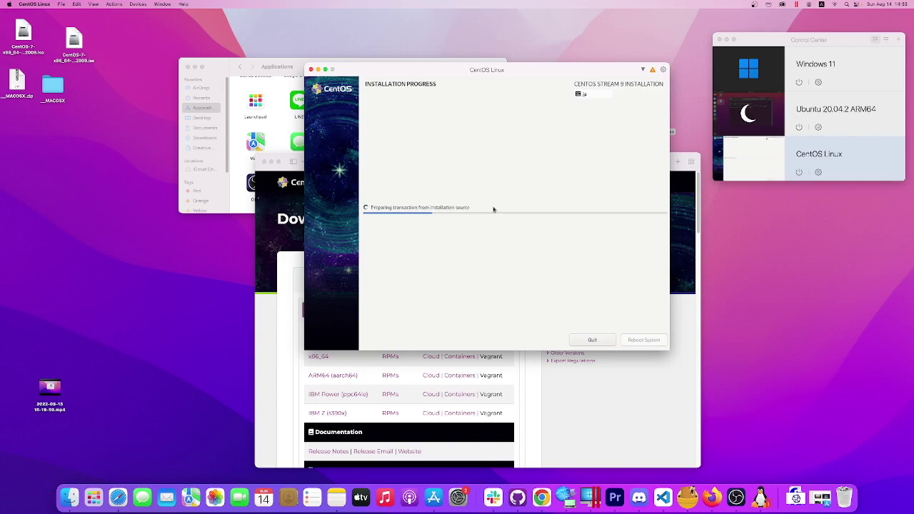
{"action": "left_click_drag", "start_coordinate": [544, 69], "coordinate": [526, 66]}
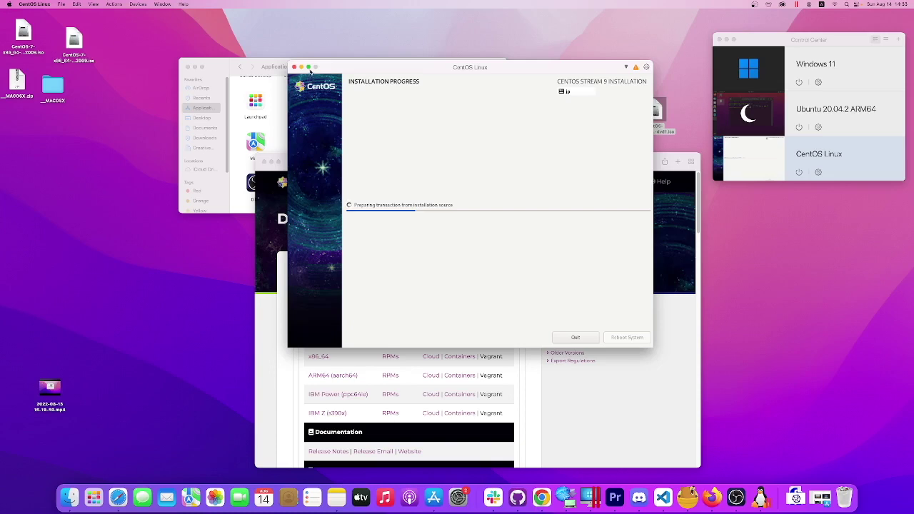
{"action": "mouse_move", "coordinate": [308, 68]}
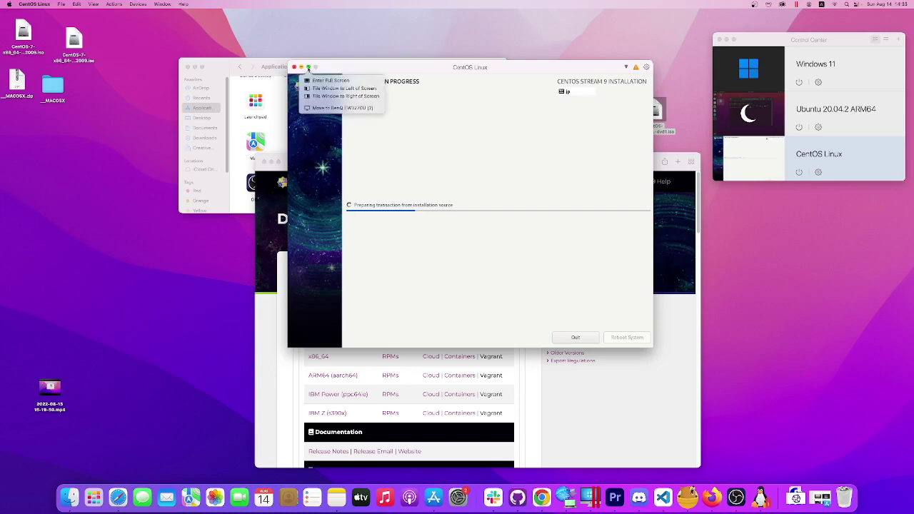
{"action": "left_click_drag", "start_coordinate": [539, 72], "coordinate": [546, 51]}
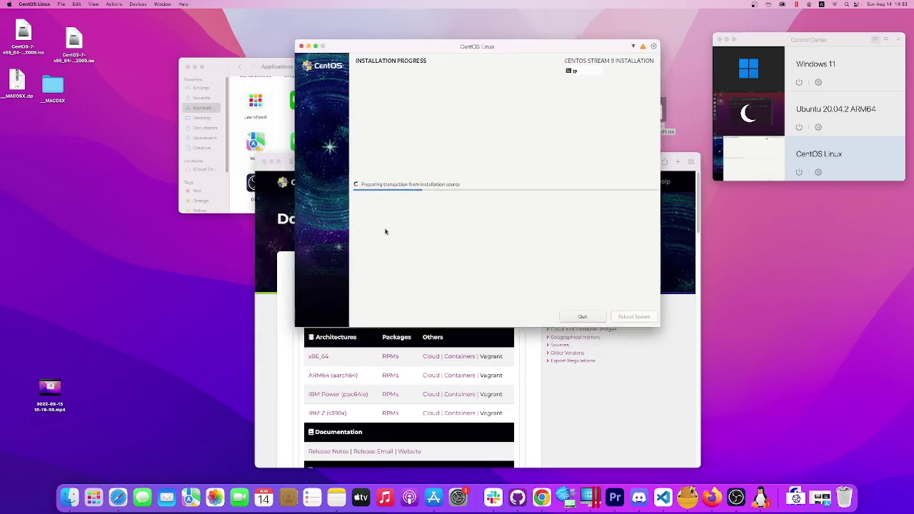
Close the CentOS download page and Finder windows, moving the installer up-left.
{"action": "left_click", "coordinate": [273, 168]}
{"action": "left_click", "coordinate": [264, 163]}
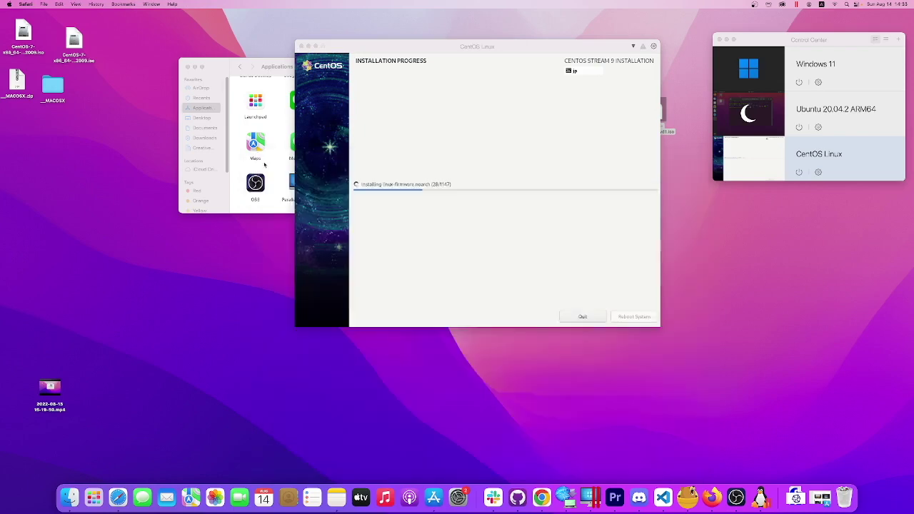
{"action": "left_click", "coordinate": [187, 68]}
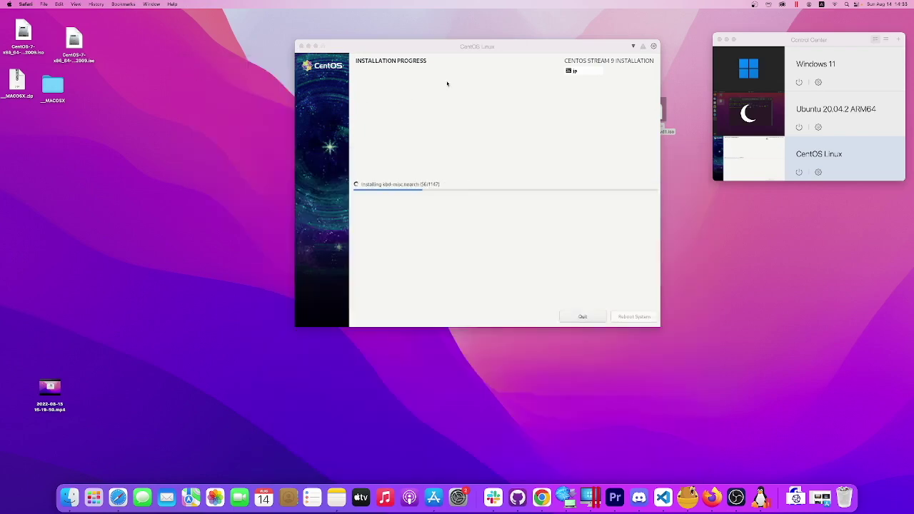
{"action": "left_click_drag", "start_coordinate": [551, 50], "coordinate": [519, 39]}
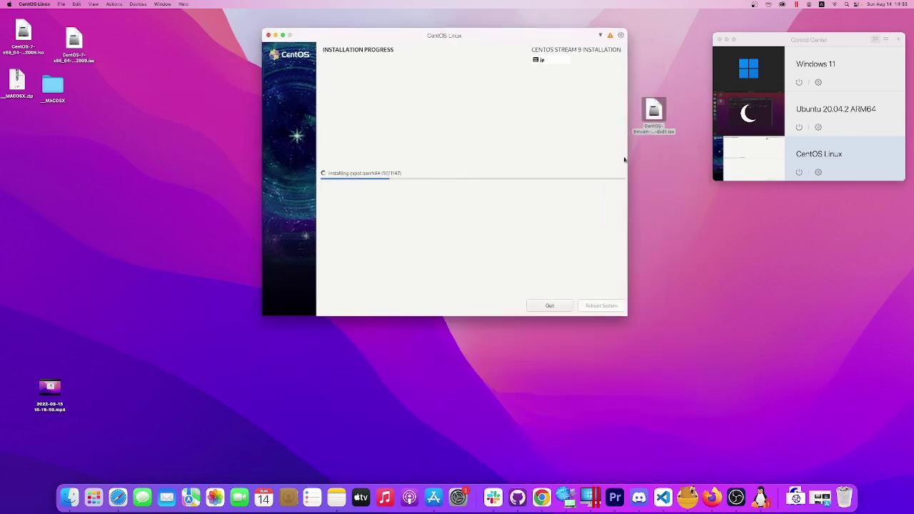
Rearrange the CentOS ISO and _MACOSX icons on the Mac desktop.
{"action": "left_click_drag", "start_coordinate": [663, 111], "coordinate": [32, 122]}
{"action": "left_click_drag", "start_coordinate": [71, 37], "coordinate": [58, 30]}
{"action": "left_click", "coordinate": [24, 41]}
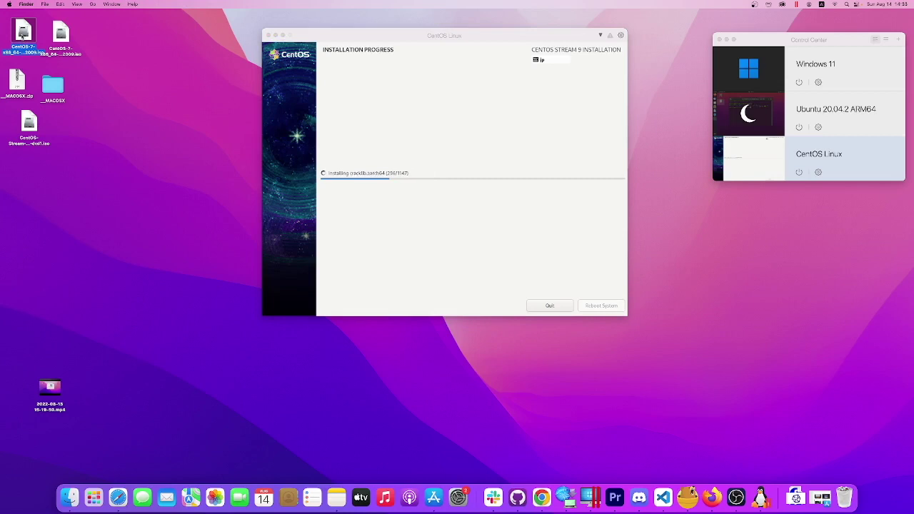
{"action": "left_click_drag", "start_coordinate": [59, 39], "coordinate": [72, 45]}
{"action": "left_click", "coordinate": [105, 57]}
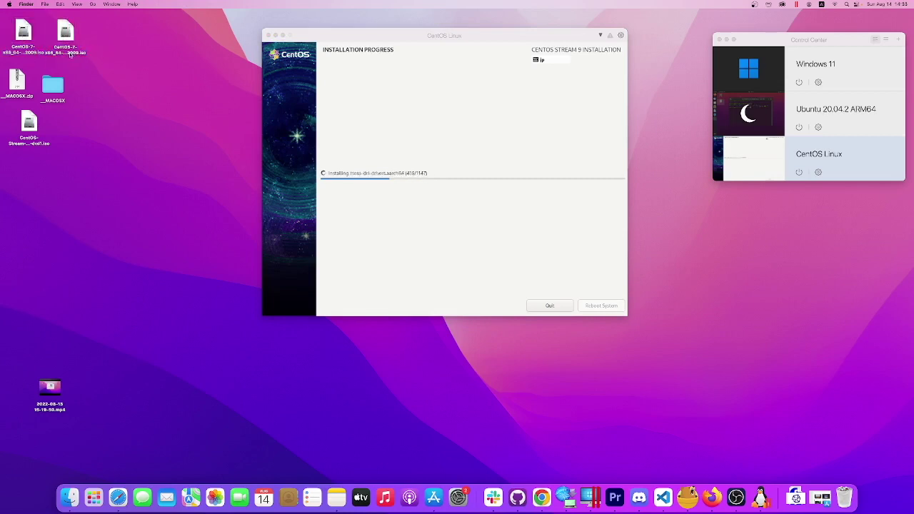
{"action": "left_click", "coordinate": [25, 48]}
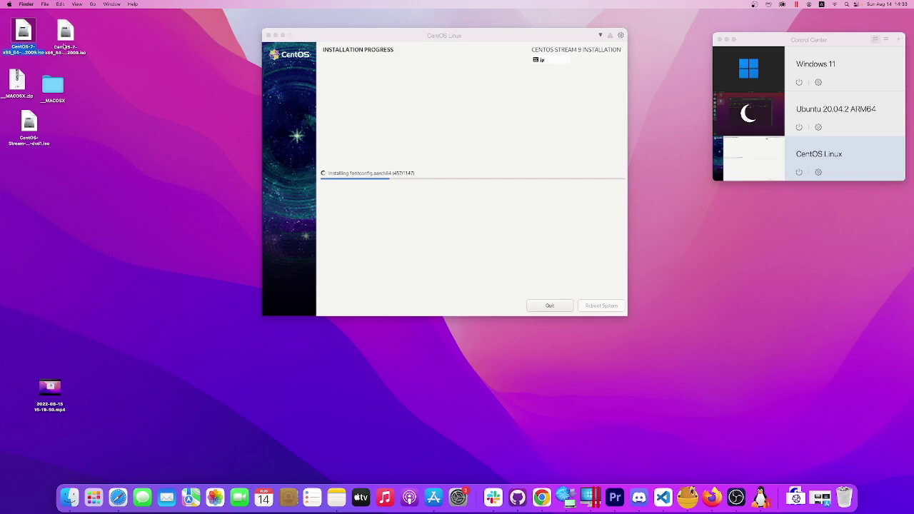
{"action": "left_click", "coordinate": [65, 45]}
{"action": "left_click_drag", "start_coordinate": [11, 100], "coordinate": [60, 84]}
{"action": "mouse_move", "coordinate": [29, 122]}
{"action": "left_mouse_down"}
{"action": "mouse_move", "coordinate": [37, 116]}
{"action": "mouse_move", "coordinate": [23, 112]}
{"action": "left_mouse_up"}
{"action": "left_click", "coordinate": [1, 206]}
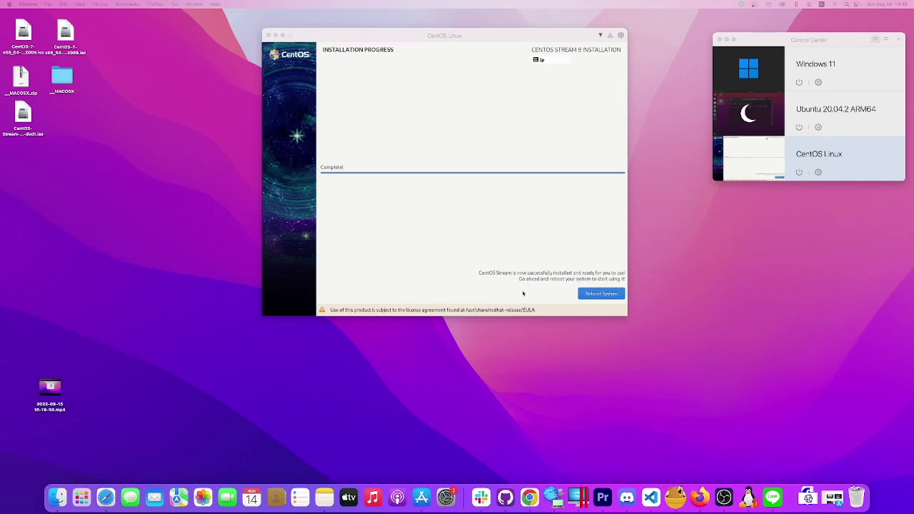
Bring the CentOS Linux VM window to the front to reboot the system.
{"action": "left_click", "coordinate": [599, 295]}
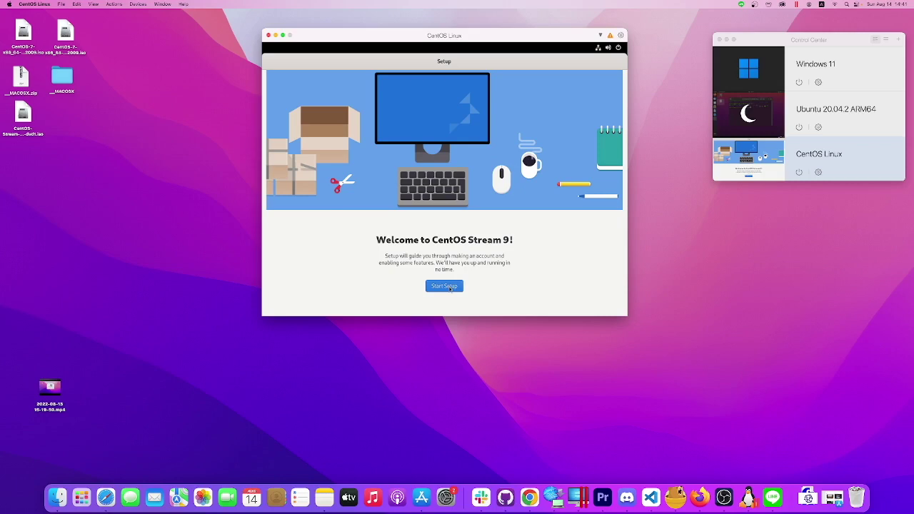
Start initial setup, turn off Location Services, and skip Online Accounts.
{"action": "left_click", "coordinate": [450, 287]}
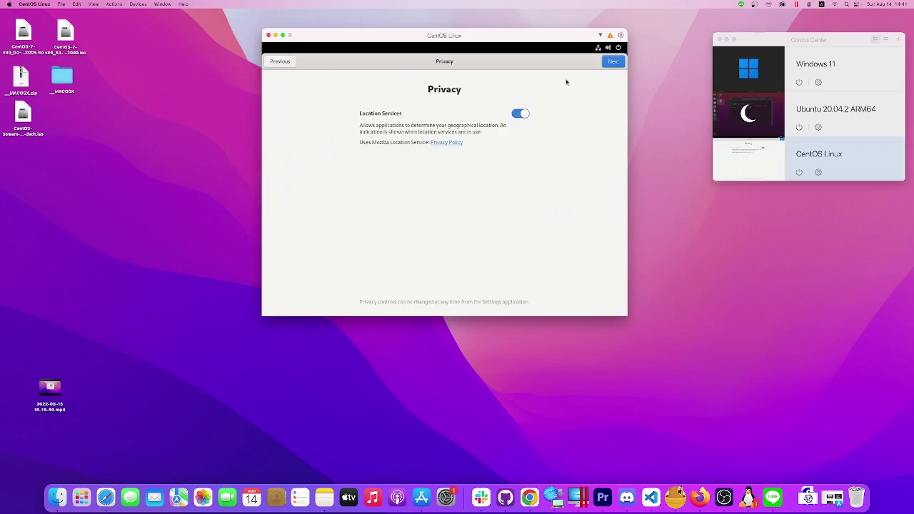
{"action": "left_click", "coordinate": [521, 115]}
{"action": "left_click", "coordinate": [614, 62]}
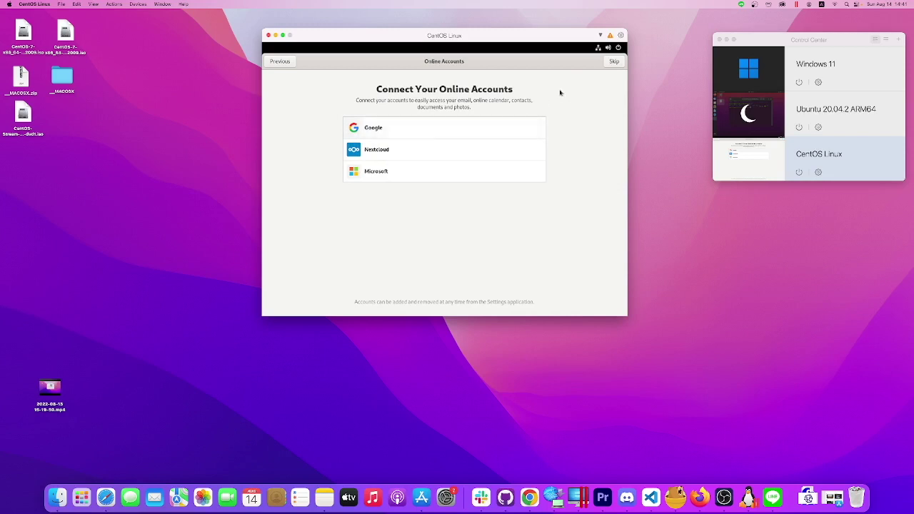
{"action": "left_click", "coordinate": [612, 64]}
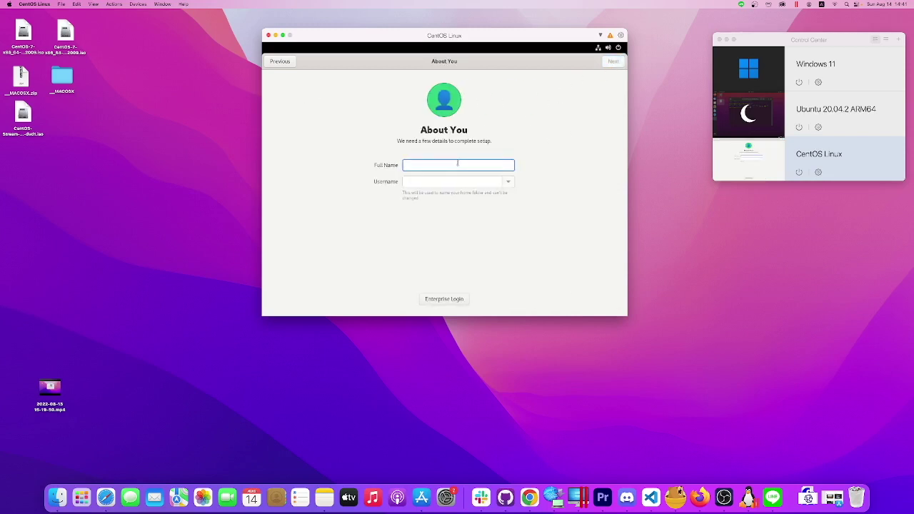
Enter the user's full name and a confirmed account password to complete setup.
{"action": "type", "text": "Cj"}
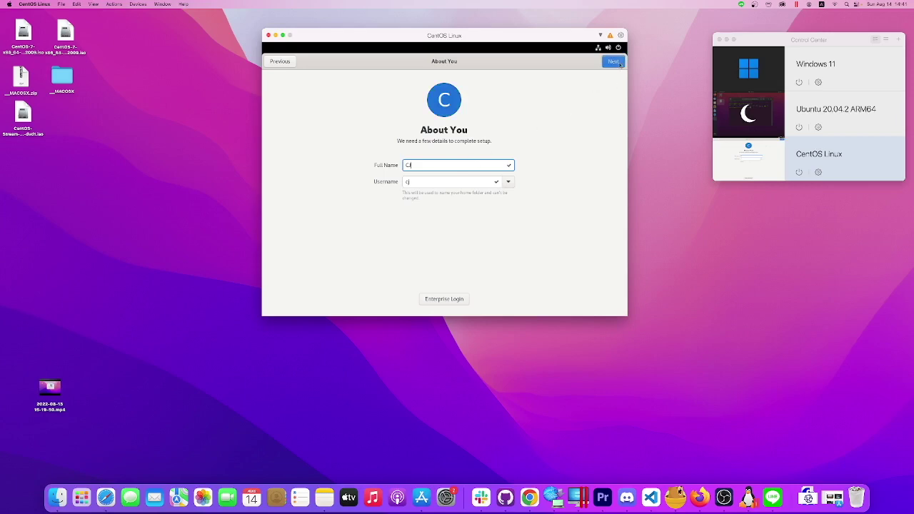
{"action": "left_click", "coordinate": [621, 63]}
{"action": "type", "text": "••••••"}
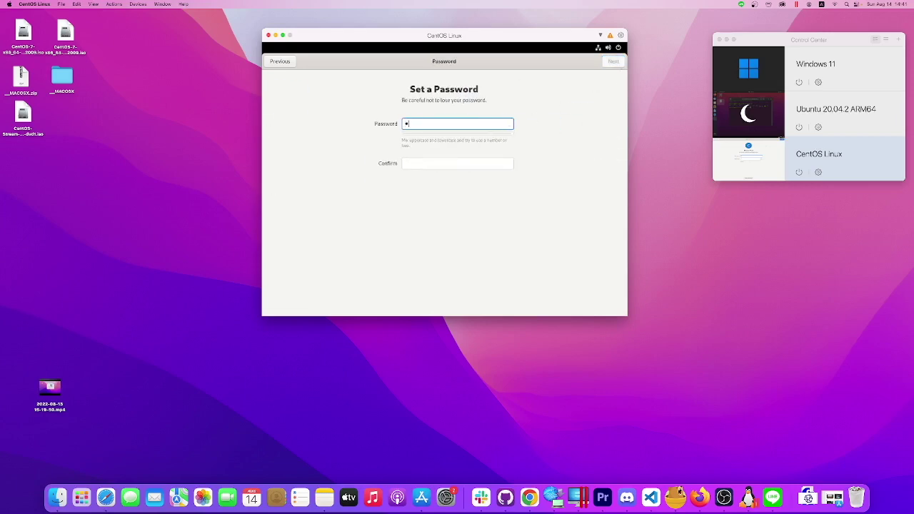
{"action": "type", "text": "••••••••"}
{"action": "key", "text": "Tab"}
{"action": "type", "text": "••"}
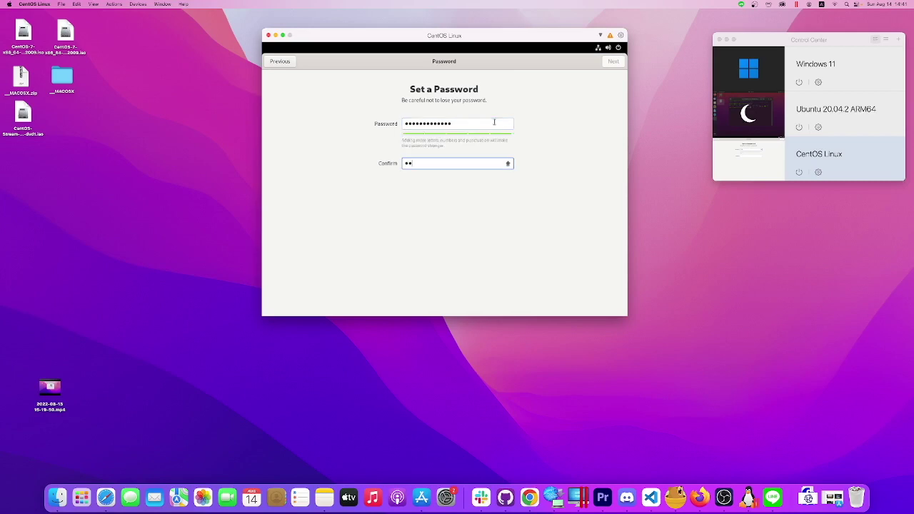
{"action": "type", "text": "•••••••••••"}
{"action": "left_click", "coordinate": [612, 62]}
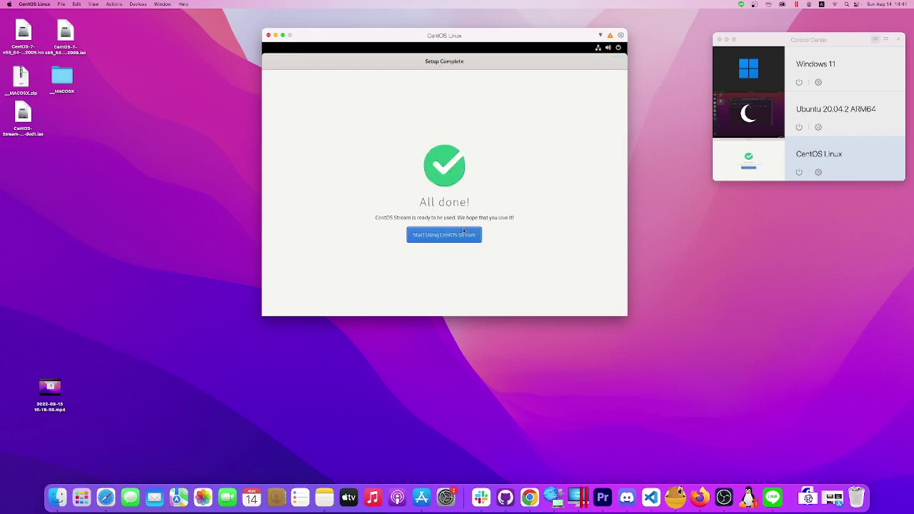
{"action": "left_click", "coordinate": [463, 232]}
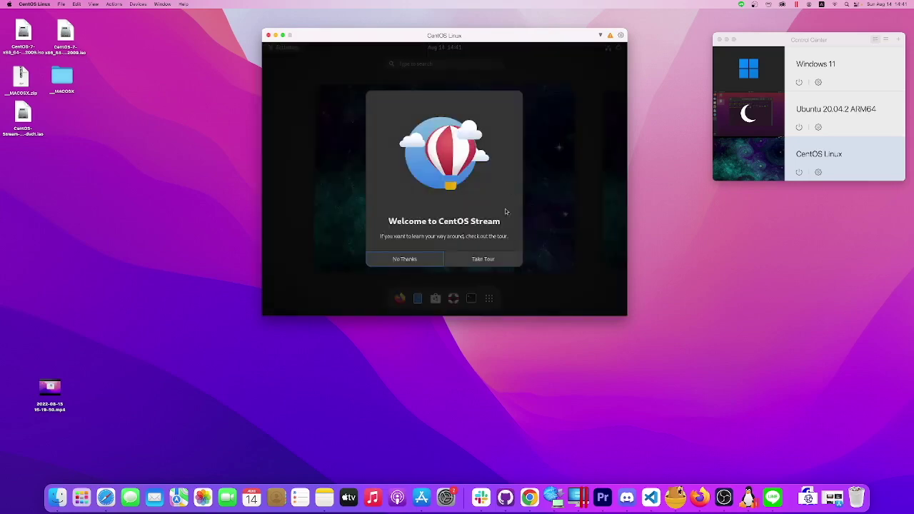
Dismiss the welcome tour and open a Terminal window.
{"action": "left_click", "coordinate": [405, 259]}
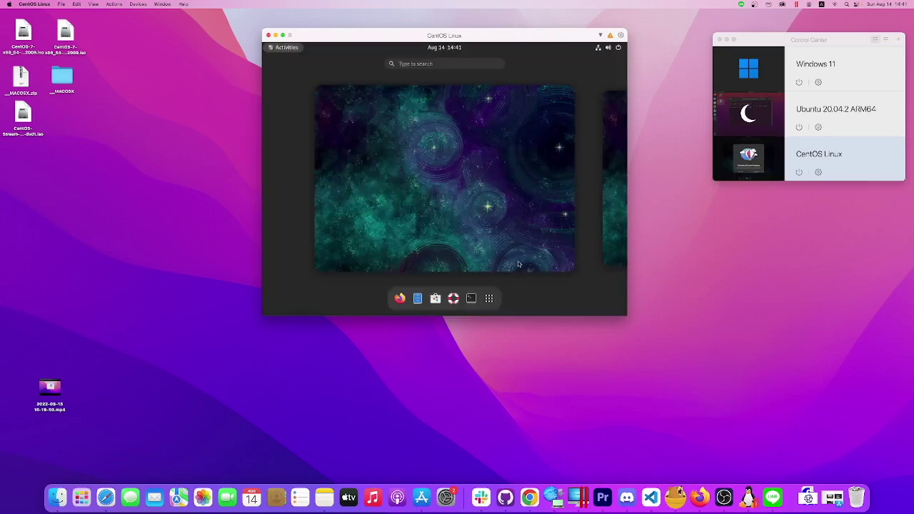
{"action": "left_click", "coordinate": [476, 298]}
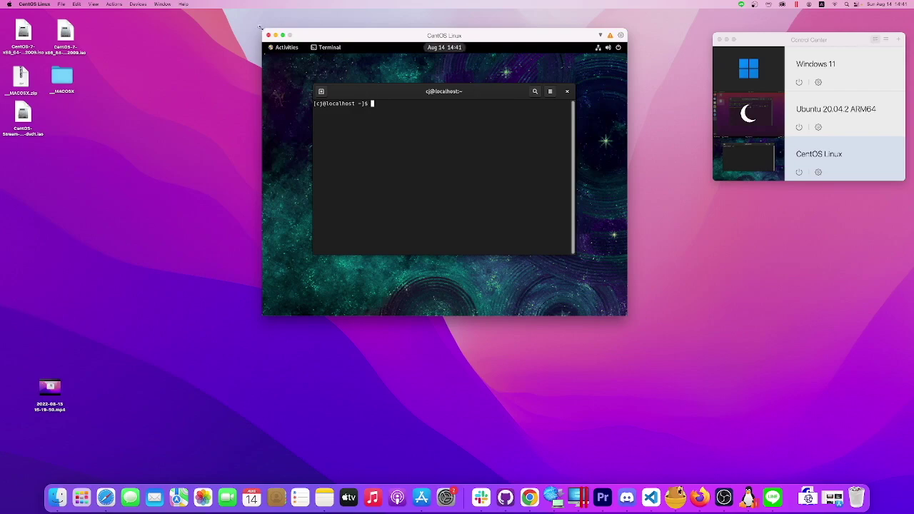
Make the VM fill the screen, move the terminal right, and list the home folder.
{"action": "left_click", "coordinate": [283, 35]}
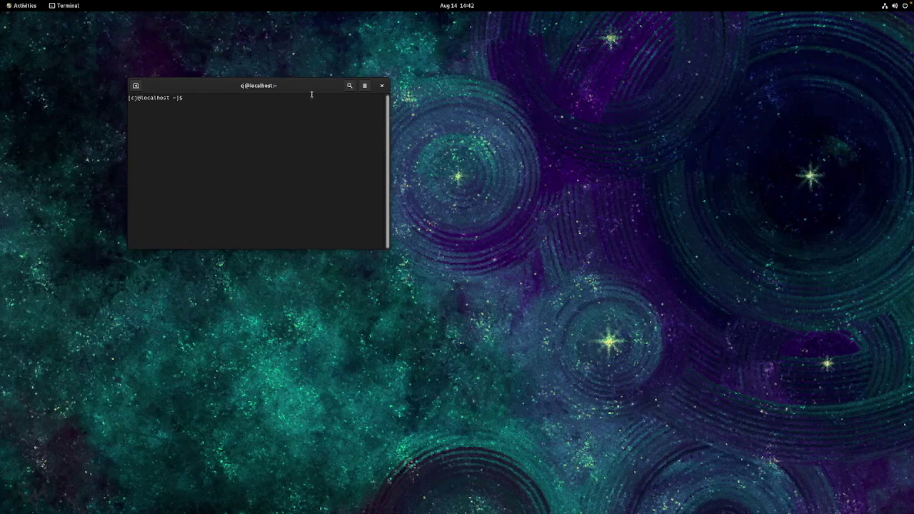
{"action": "left_click_drag", "start_coordinate": [308, 89], "coordinate": [431, 94]}
{"action": "type", "text": "ca"}
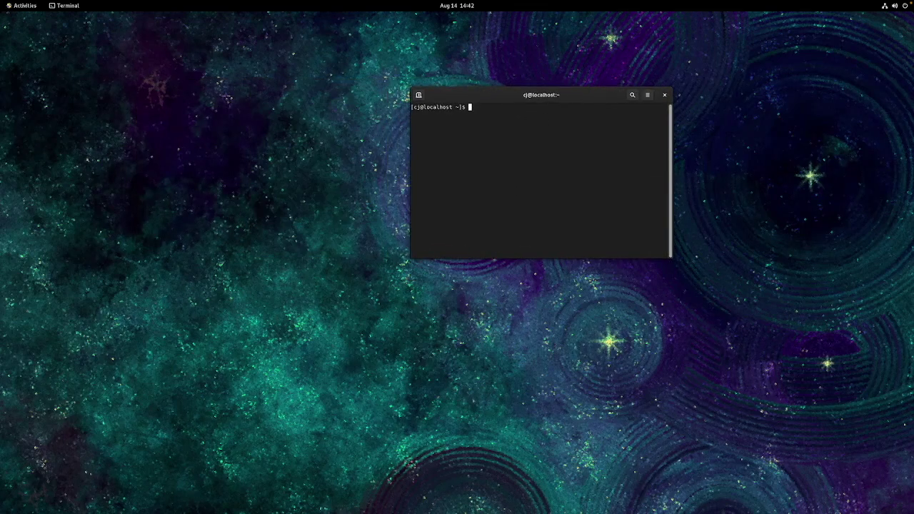
{"action": "type", "text": "lhos"}
{"action": "key", "text": "Return"}
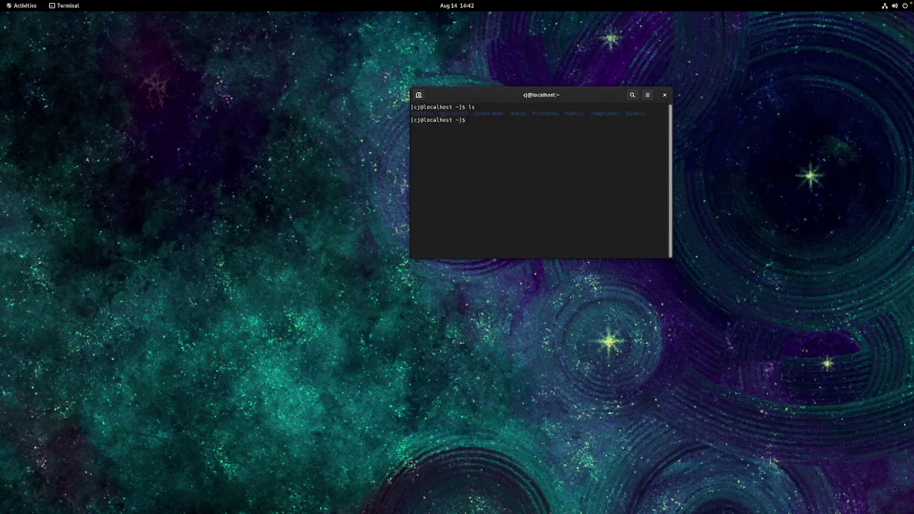
Change to the root directory with cd / and list its contents with ls.
{"action": "type", "text": "cd /"}
{"action": "key", "text": "Return"}
{"action": "type", "text": "ls"}
{"action": "key", "text": "Return"}
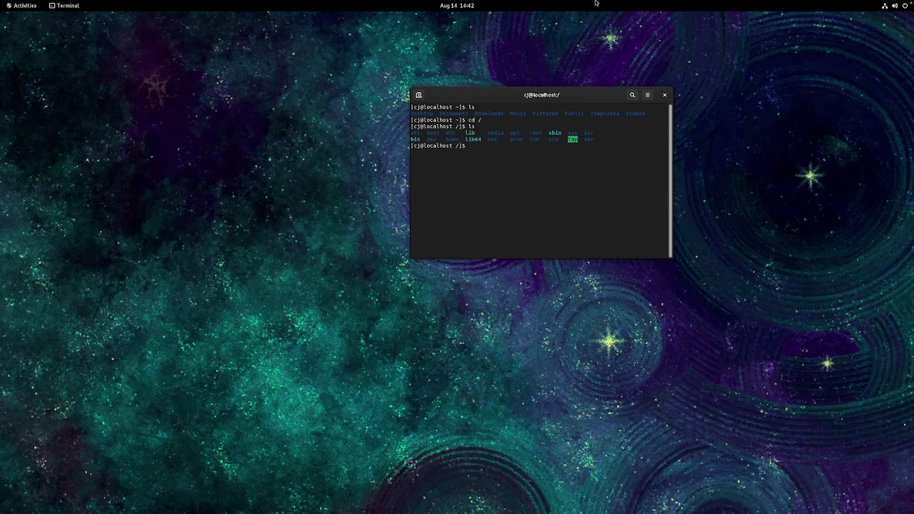
Open Activities, show the application grid, and launch Firefox.
{"action": "left_click", "coordinate": [20, 7]}
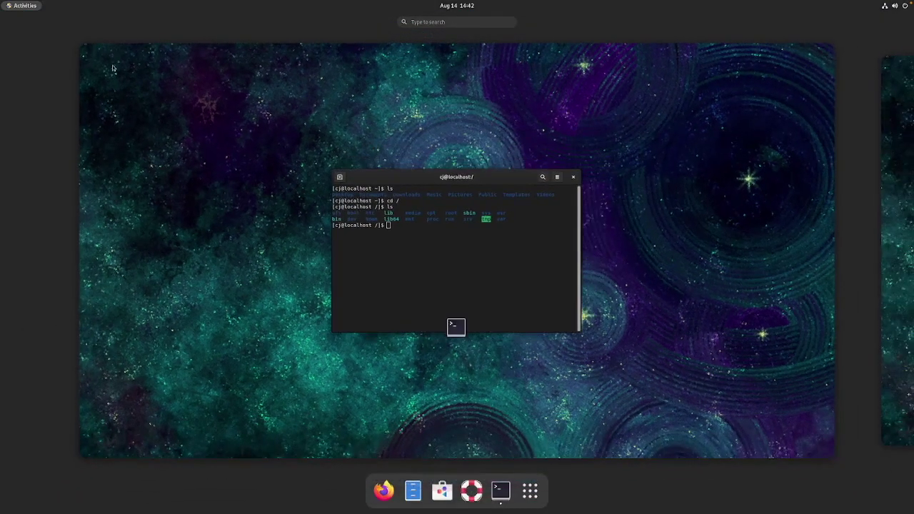
{"action": "left_click", "coordinate": [536, 494]}
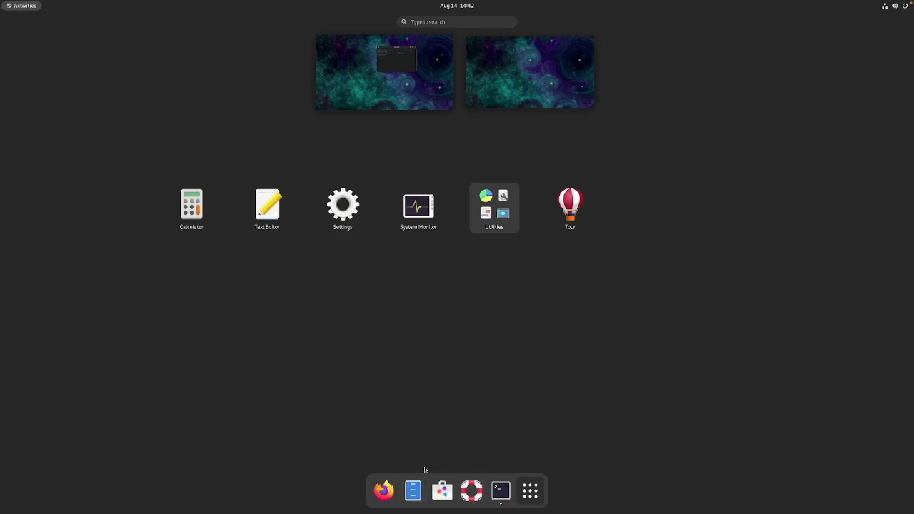
{"action": "left_click", "coordinate": [376, 500]}
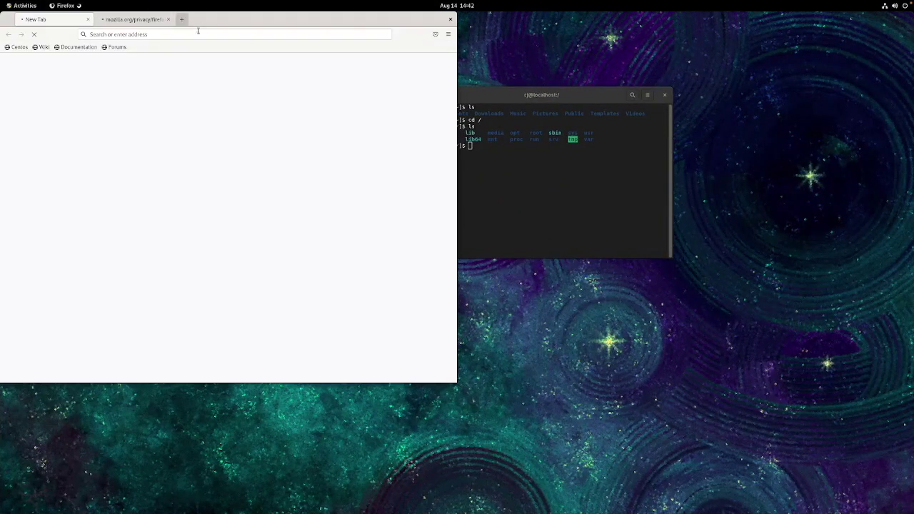
Move the Firefox window and search for 'google from for centos'.
{"action": "left_click_drag", "start_coordinate": [223, 19], "coordinate": [425, 18]}
{"action": "left_click", "coordinate": [362, 35]}
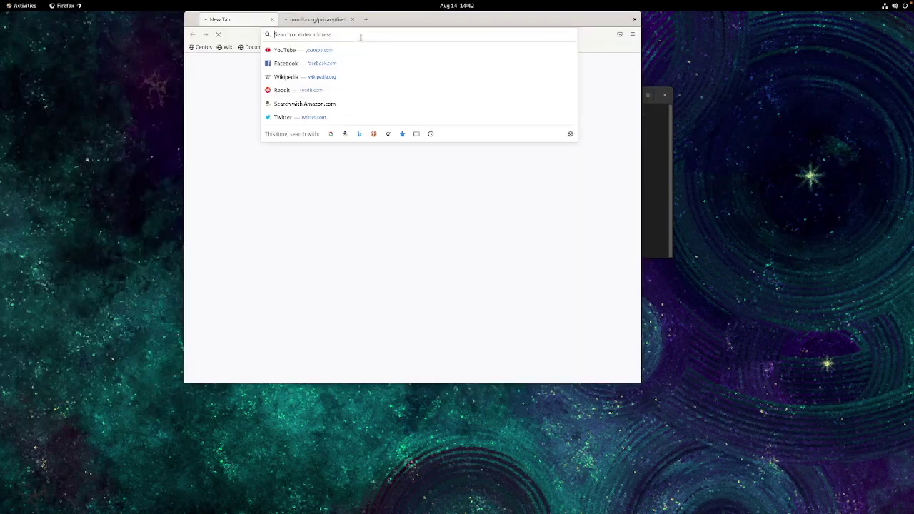
{"action": "type", "text": "go"}
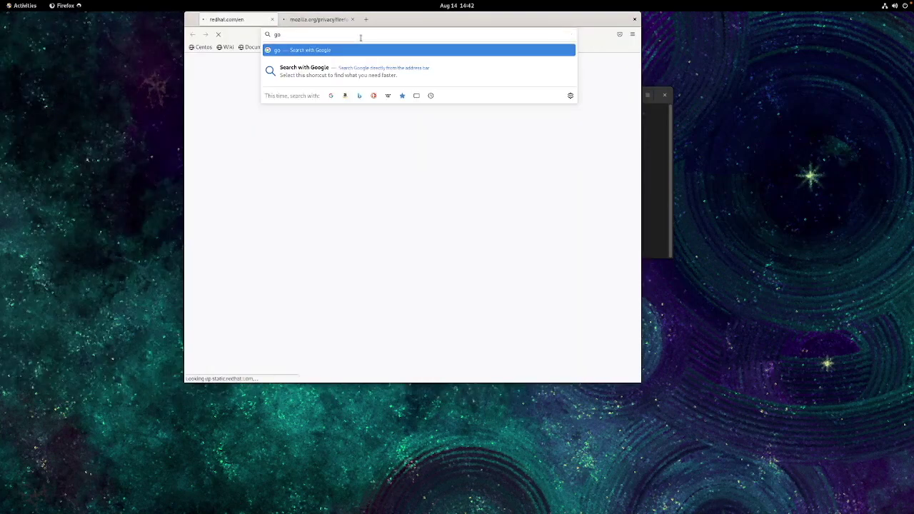
{"action": "type", "text": "ogle"}
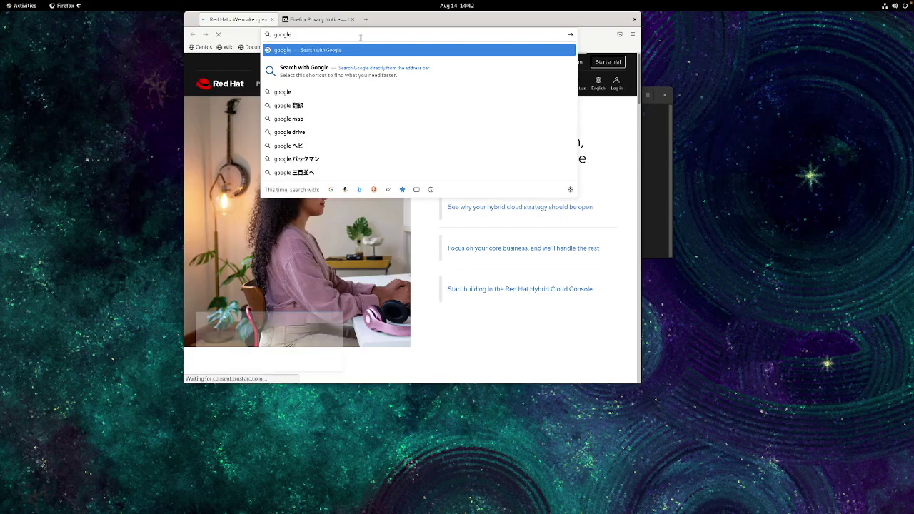
{"action": "type", "text": " from for"}
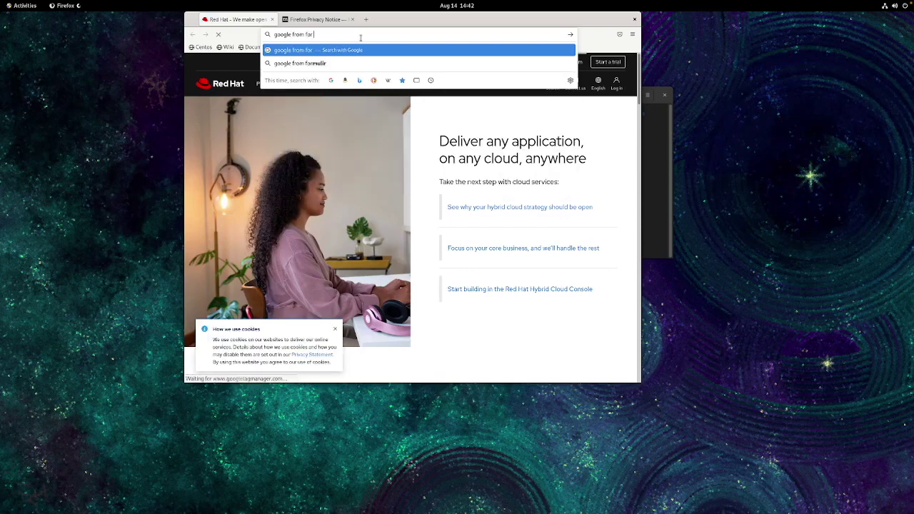
{"action": "type", "text": " centos"}
{"action": "key", "text": "Return"}
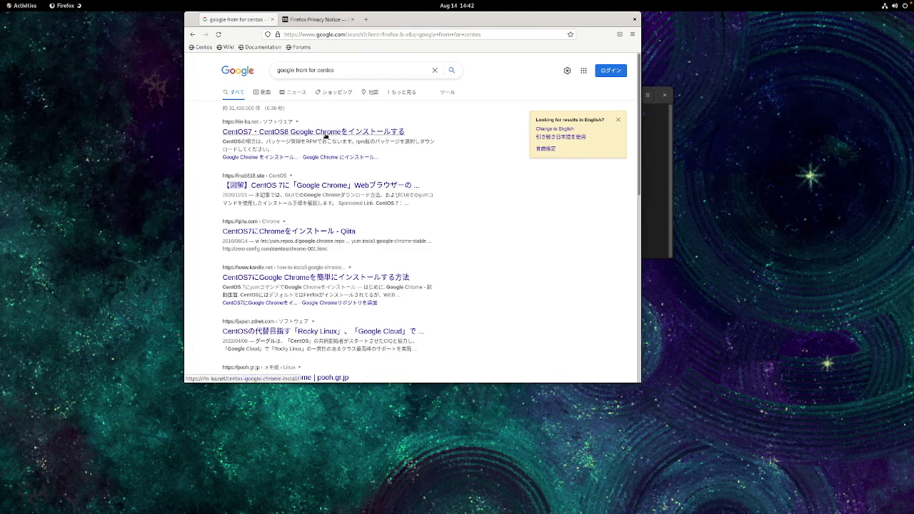
Switch Google results to English, open Linuxize's Chrome-on-CentOS-7 guide, and copy its wget download command.
{"action": "left_click", "coordinate": [571, 136]}
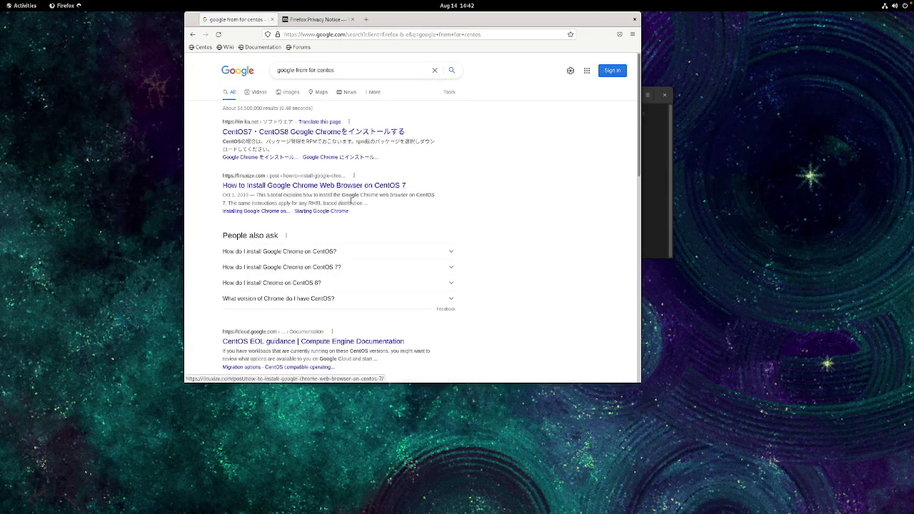
{"action": "left_click", "coordinate": [351, 187]}
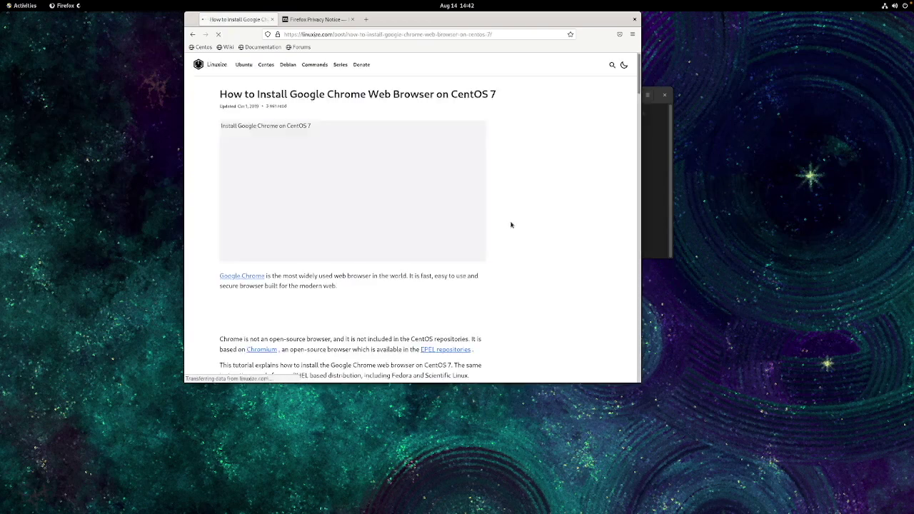
{"action": "scroll", "coordinate": [447, 231], "scroll_direction": "down", "scroll_amount": 5}
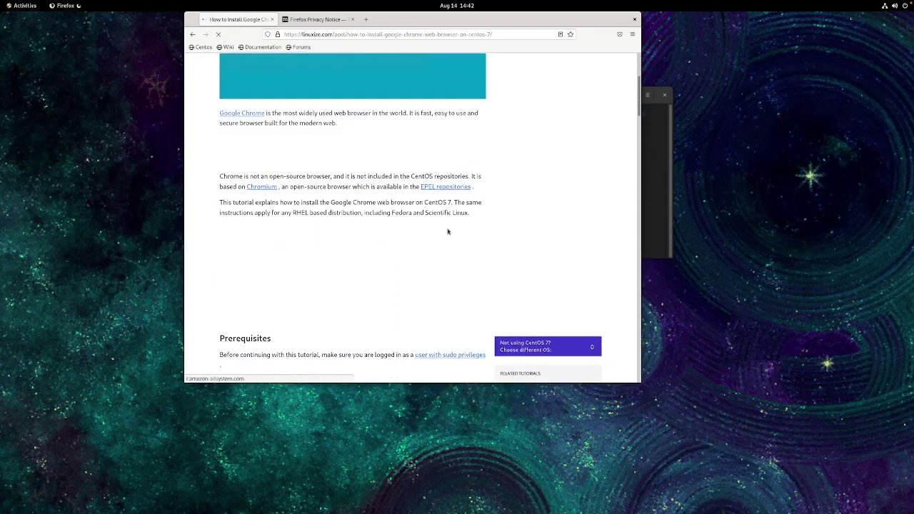
{"action": "scroll", "coordinate": [447, 230], "scroll_direction": "down", "scroll_amount": 2}
{"action": "scroll", "coordinate": [448, 230], "scroll_direction": "down", "scroll_amount": 3}
{"action": "scroll", "coordinate": [448, 230], "scroll_direction": "down", "scroll_amount": 3}
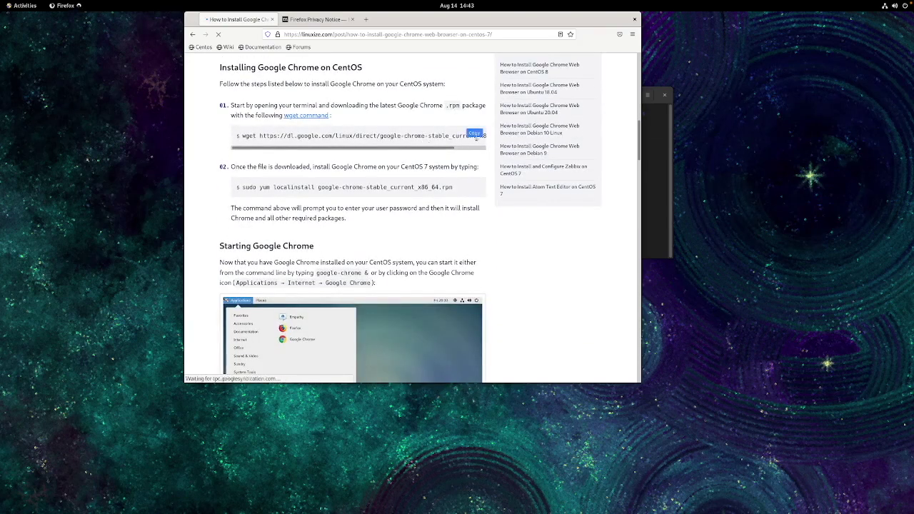
{"action": "left_click", "coordinate": [476, 134]}
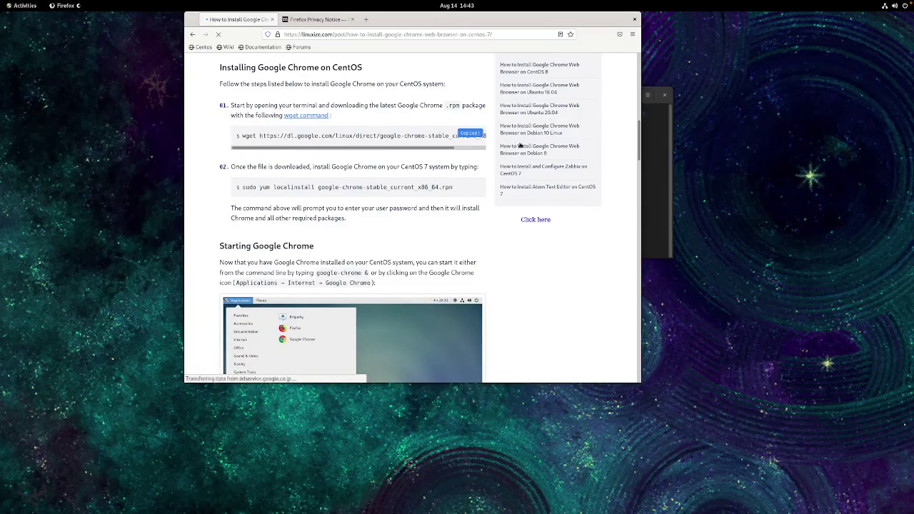